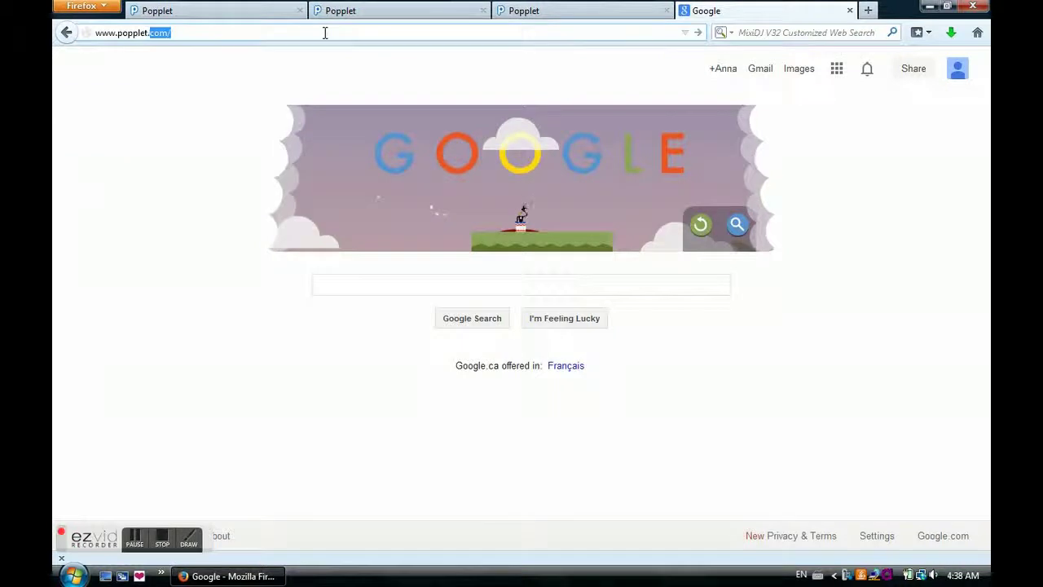
- Open the popplet.com website and log in to the account
key("Return")
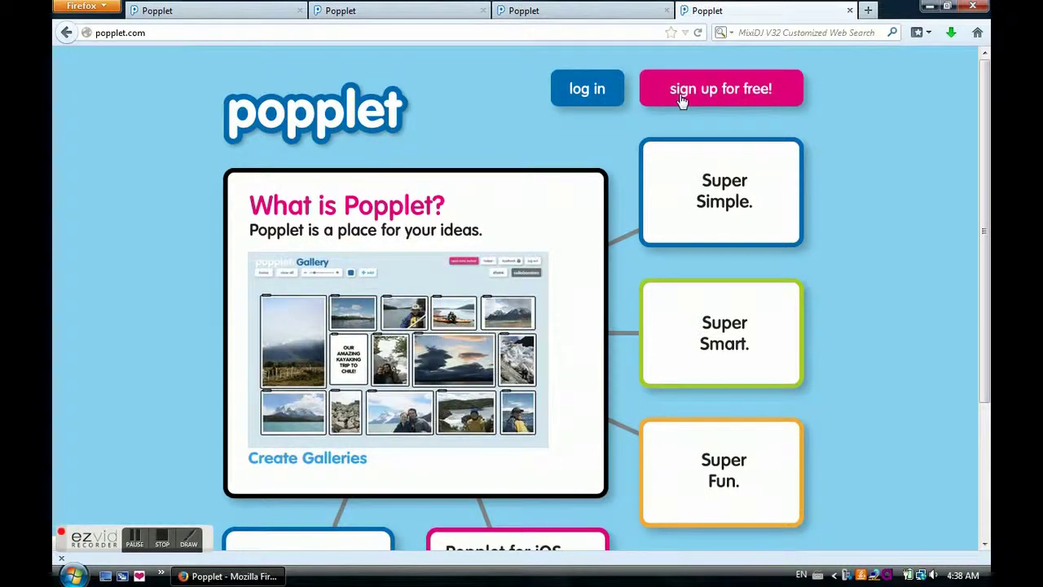
left_click(584, 93)
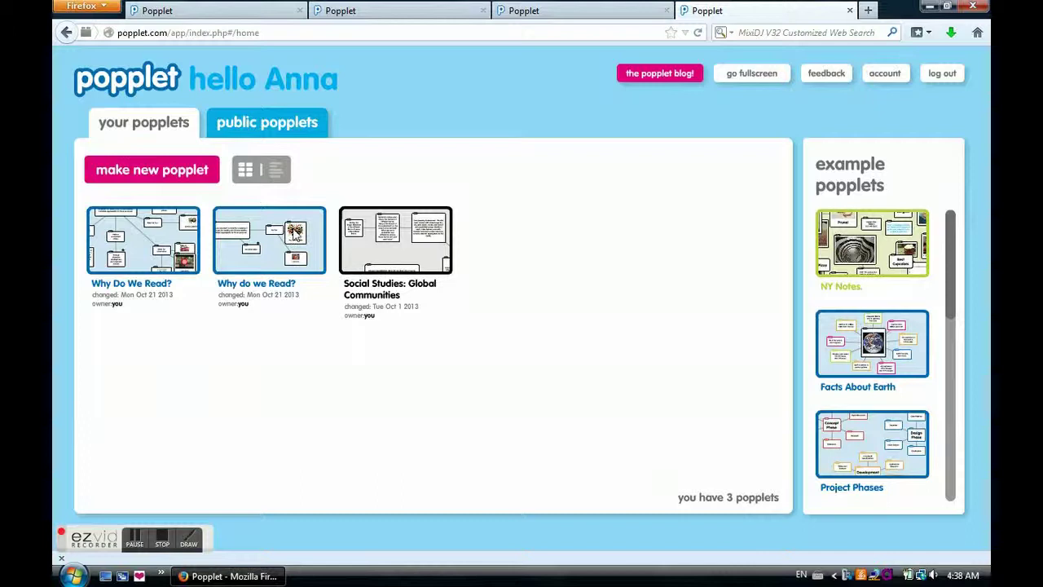
- Create a new popplet named "Why do we read?" with blue as its color
left_click(177, 167)
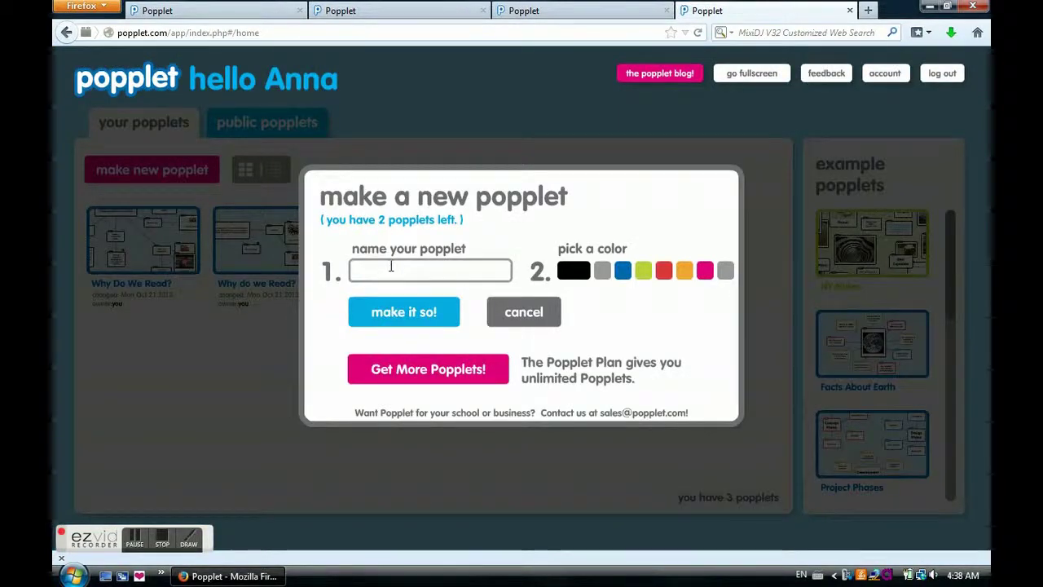
type("Why do we read")
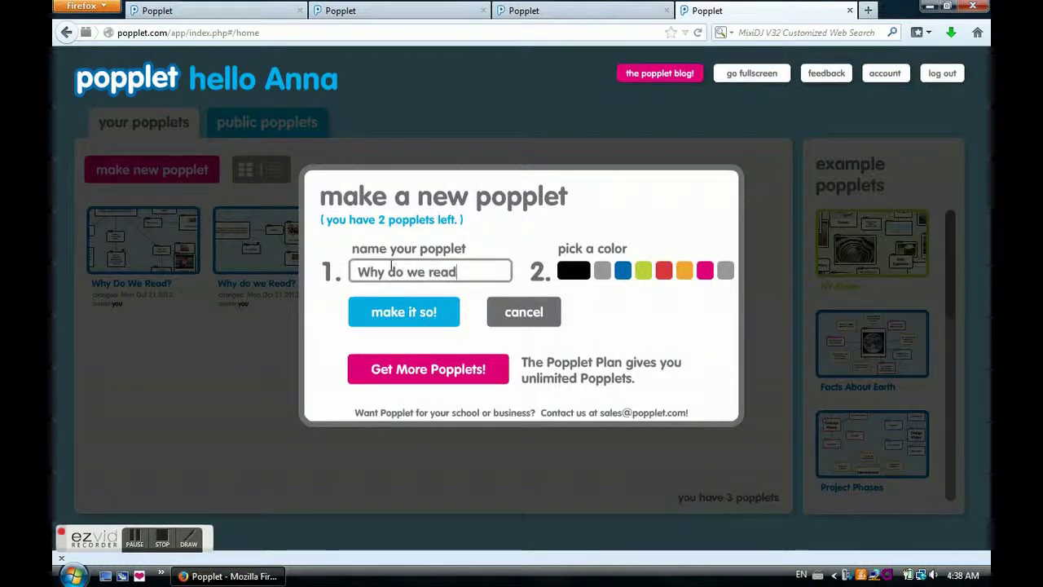
type("?")
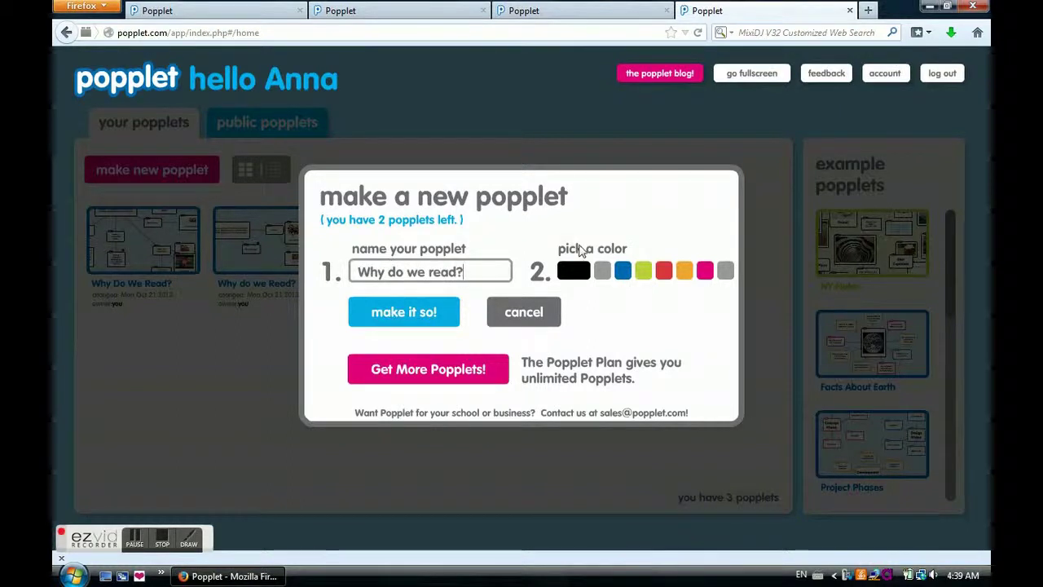
left_click(624, 272)
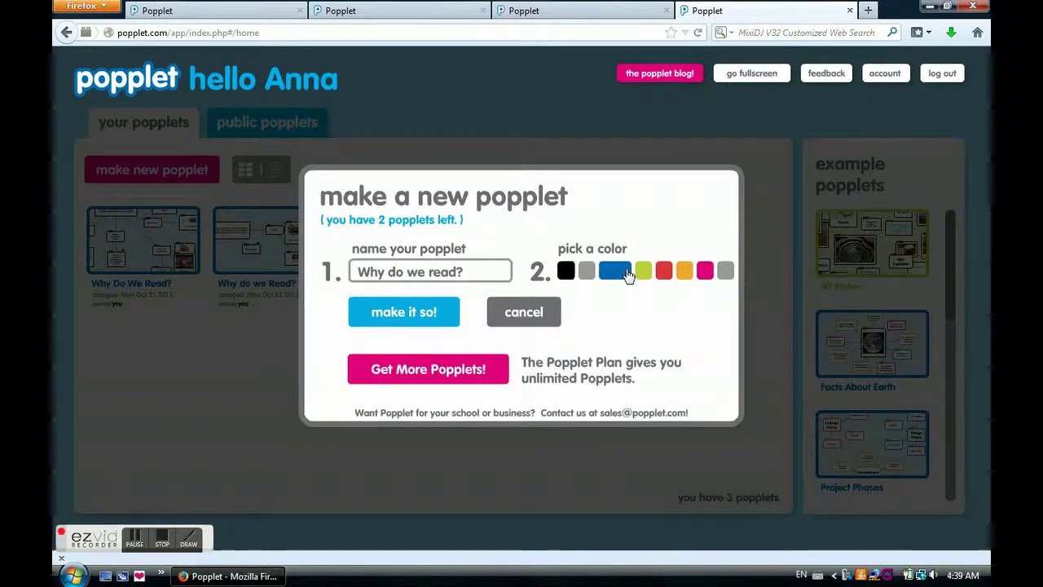
left_click(432, 317)
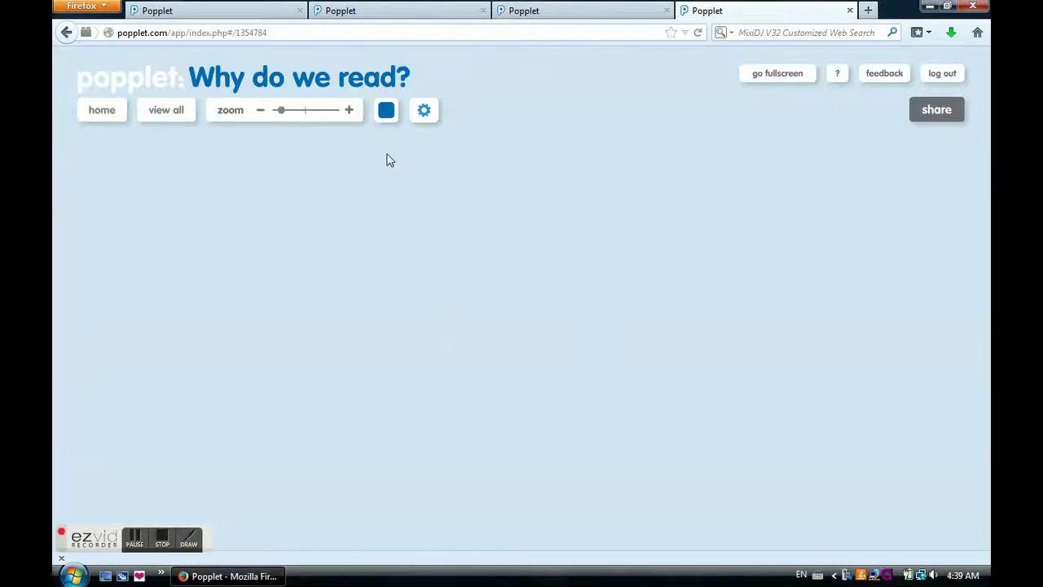
- Add a popple reading "Why do read? 1.2 Identify a variety of purposes for reading and choose reading materials appropriate for those purposes."
left_click(423, 114)
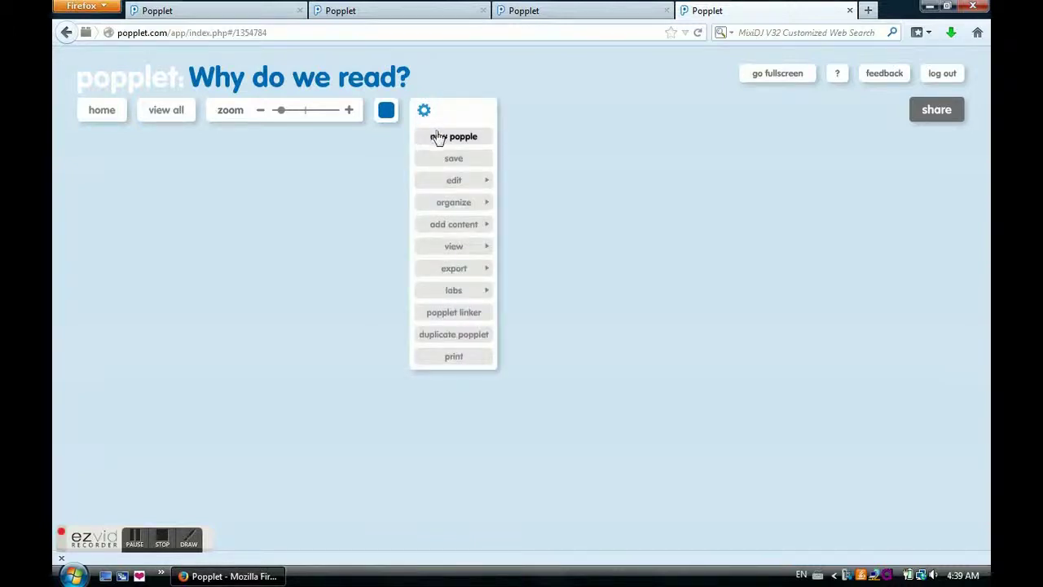
left_click(438, 139)
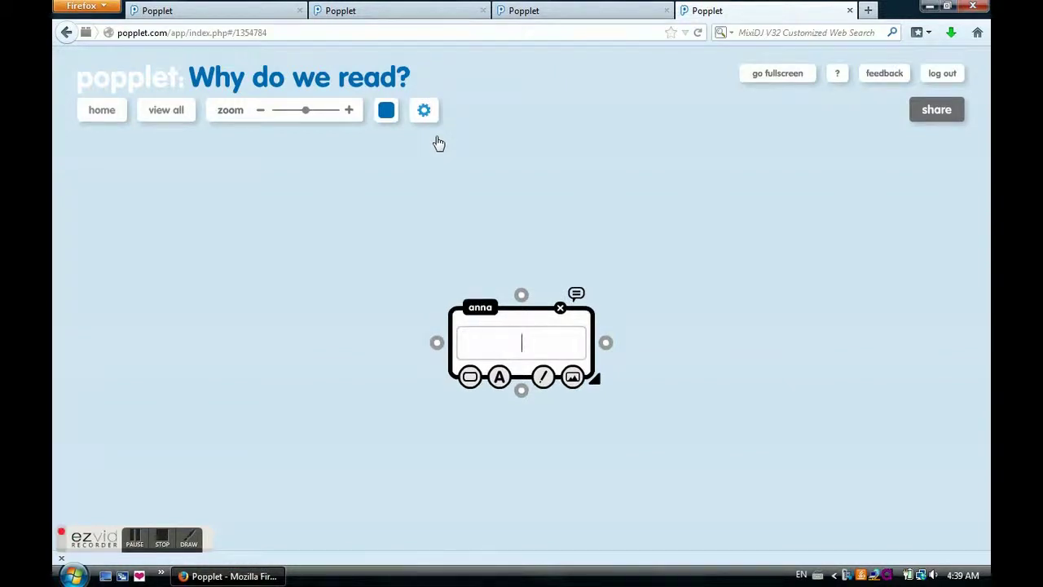
type("Why do read?")
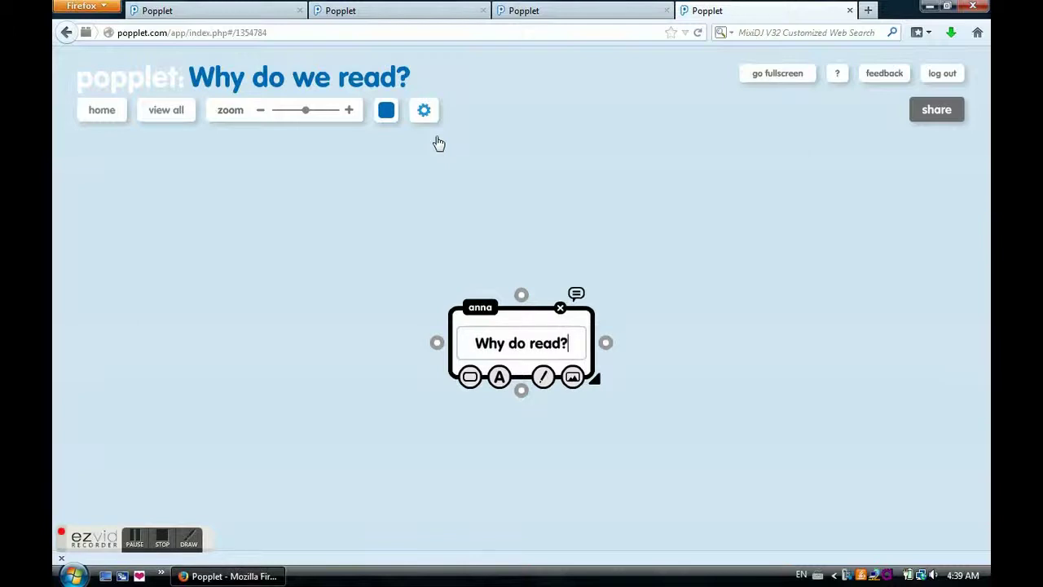
type(" 1.2 ld")
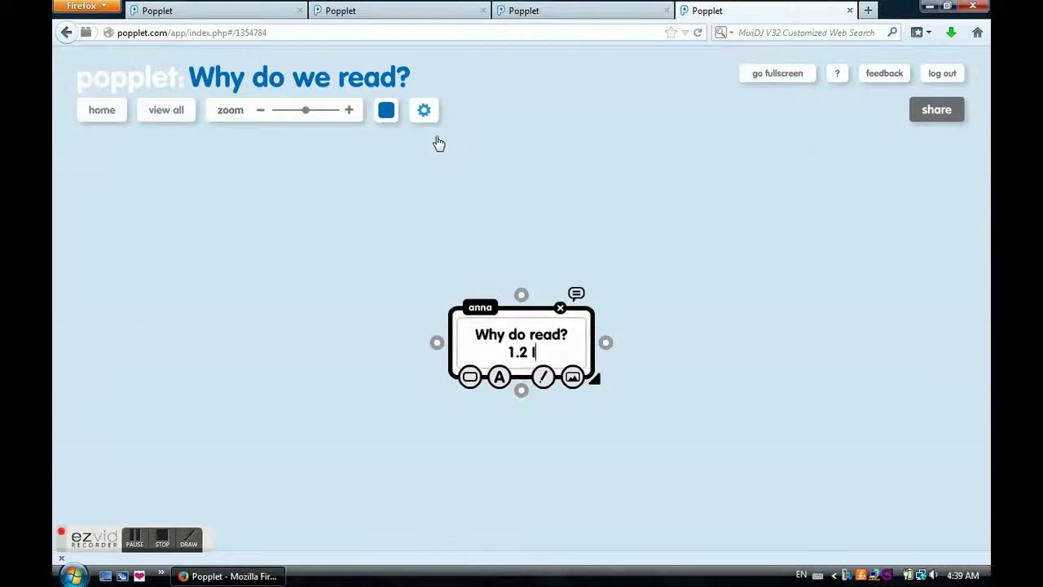
type("entify a")
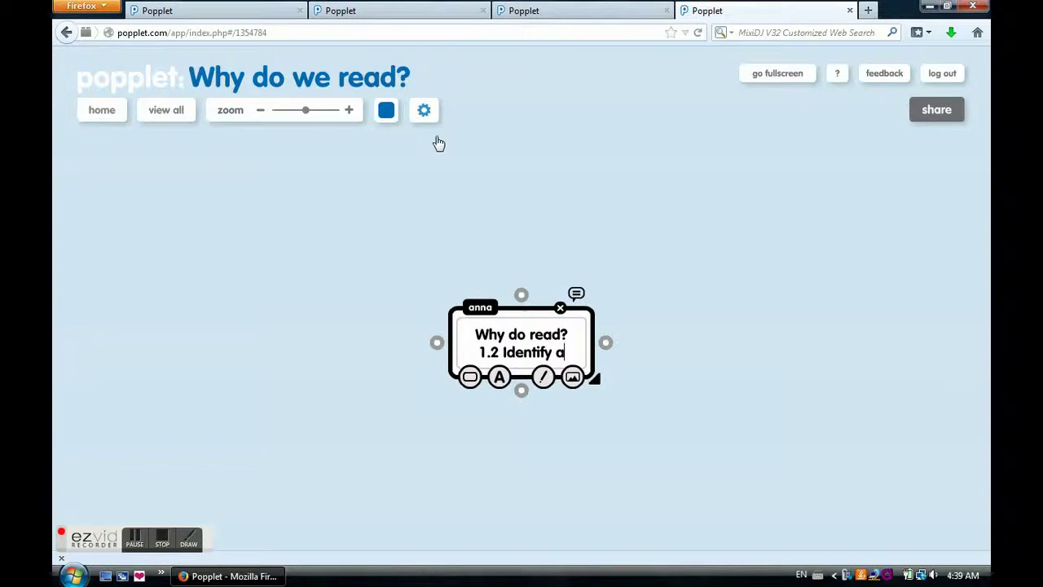
type(" variety of purposes")
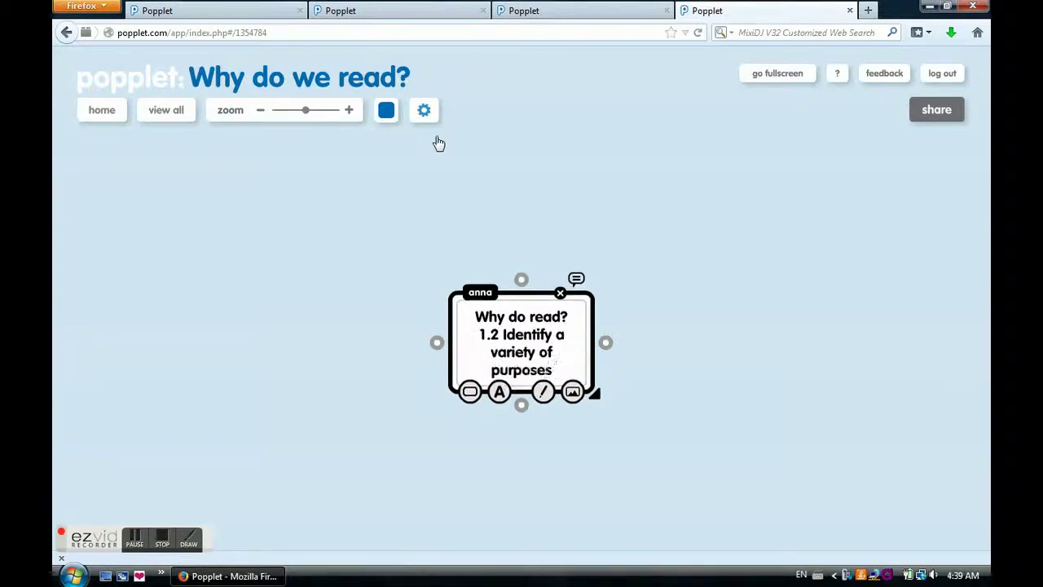
type(" for reading and ch")
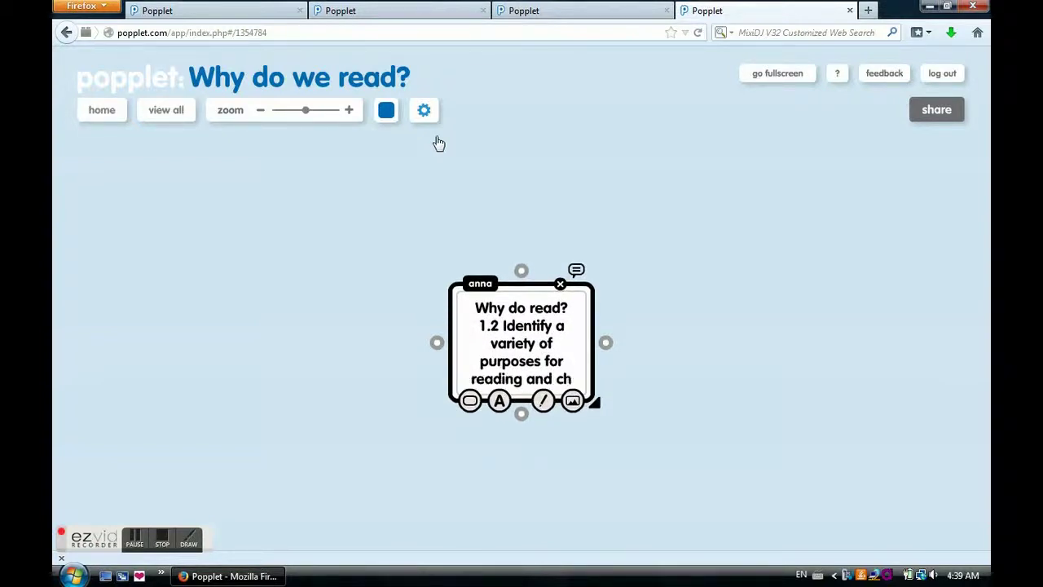
type("oose reading materials ap")
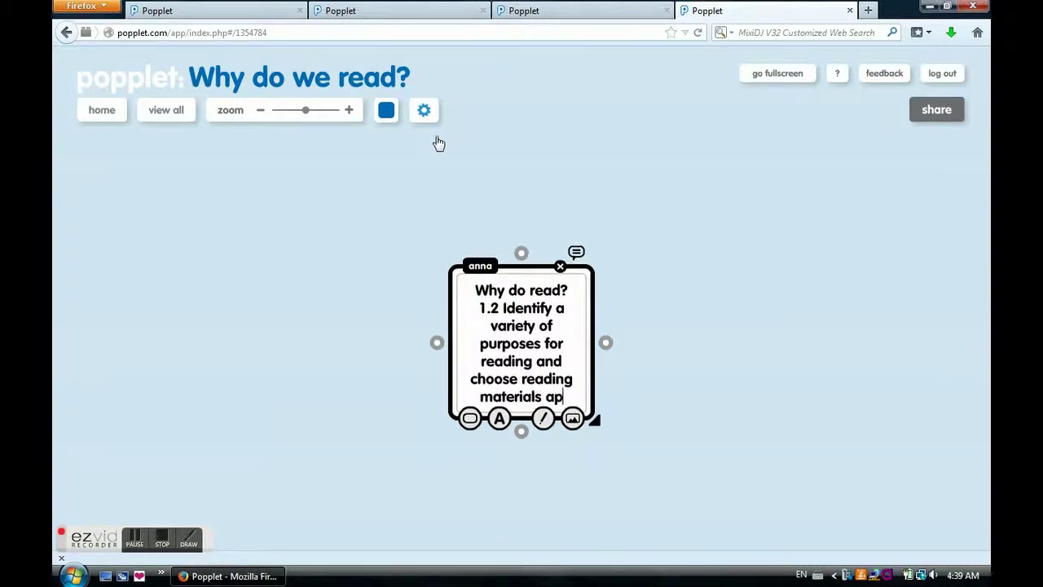
type("propriate for those p")
type("urposes.")
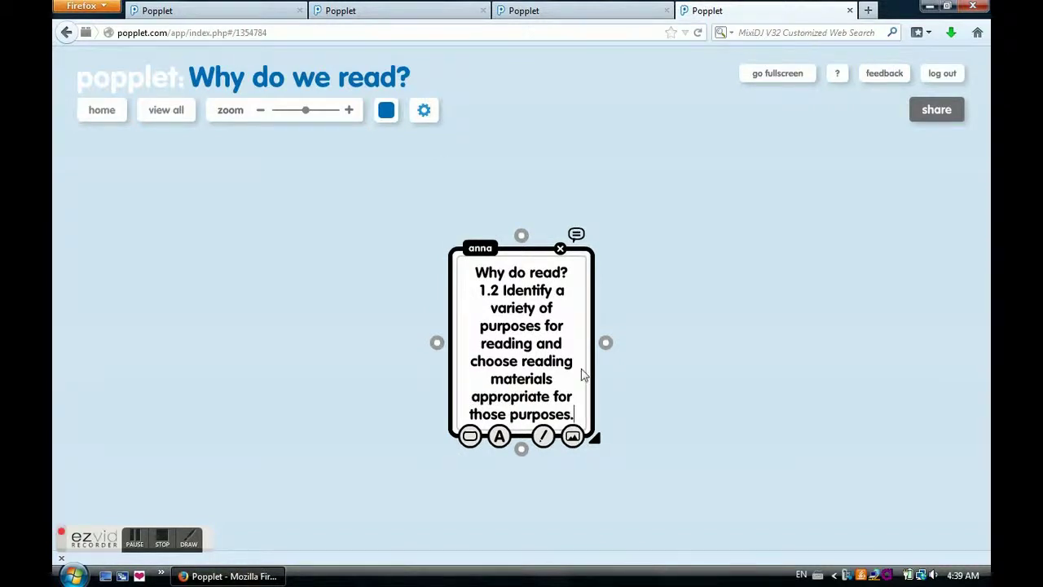
- Widen the main question popple and move it to the upper-left area of the canvas
left_click_drag(596, 444, 673, 416)
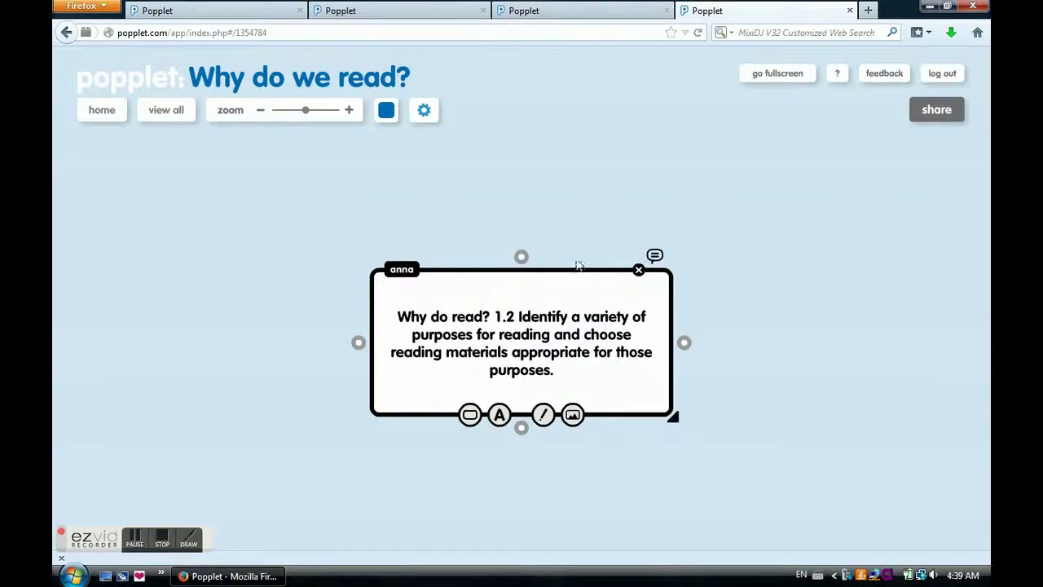
left_click_drag(590, 277, 297, 166)
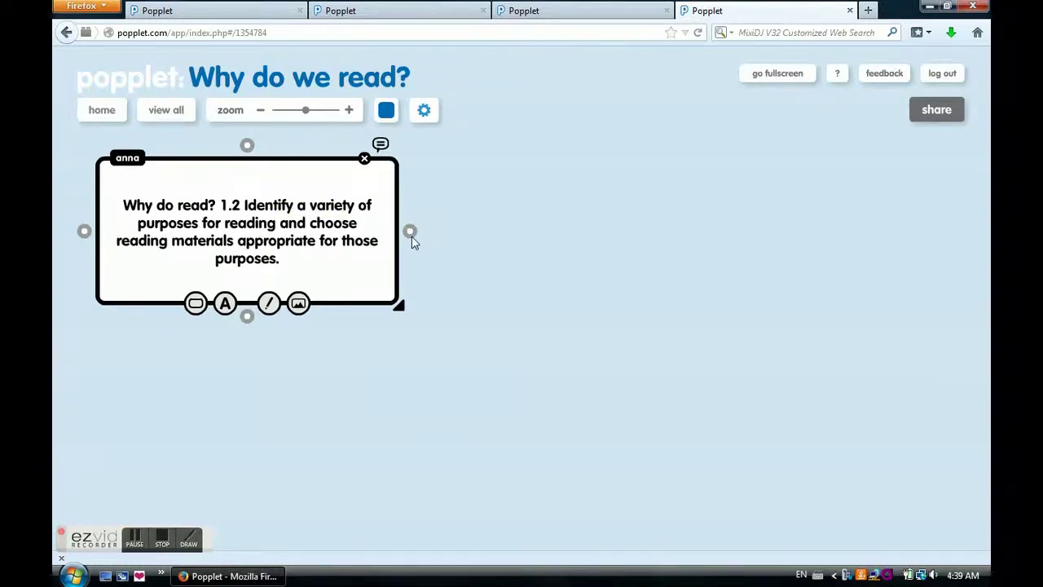
- Add a popple connected to the right side of the main question popple with the text "for fun"
left_click_drag(410, 231, 643, 279)
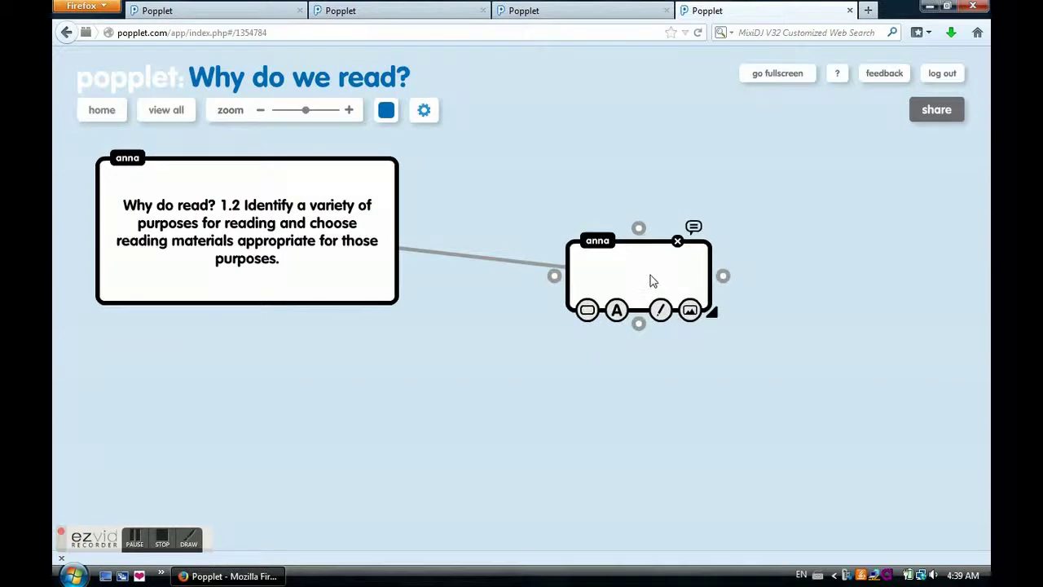
type("d")
type("or fun")
- Add a popple connected to "for fun" at its lower right and upload the "comics" image from the computer into it
left_click_drag(724, 277, 803, 324)
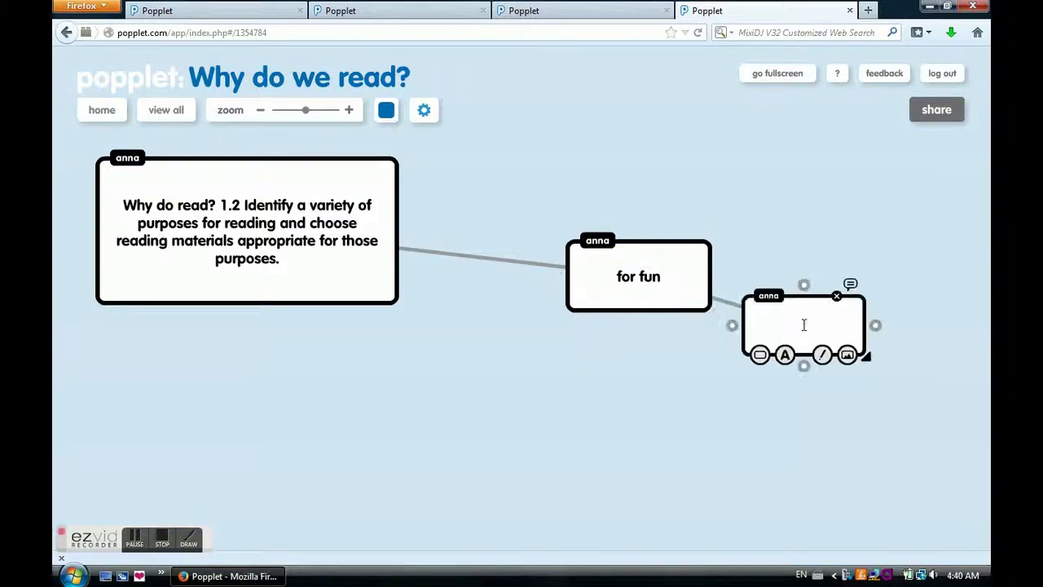
left_click(854, 360)
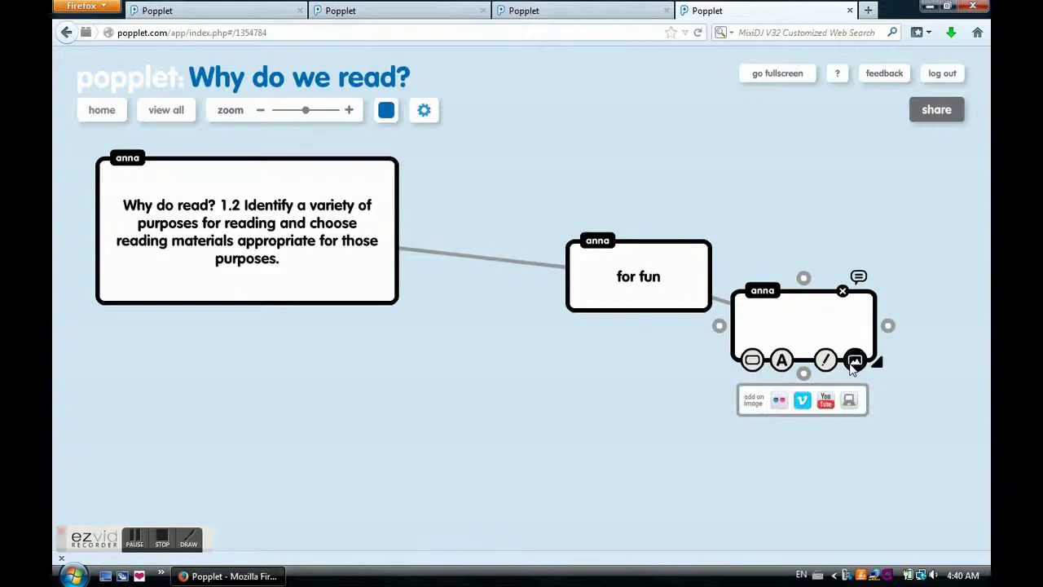
left_click(849, 403)
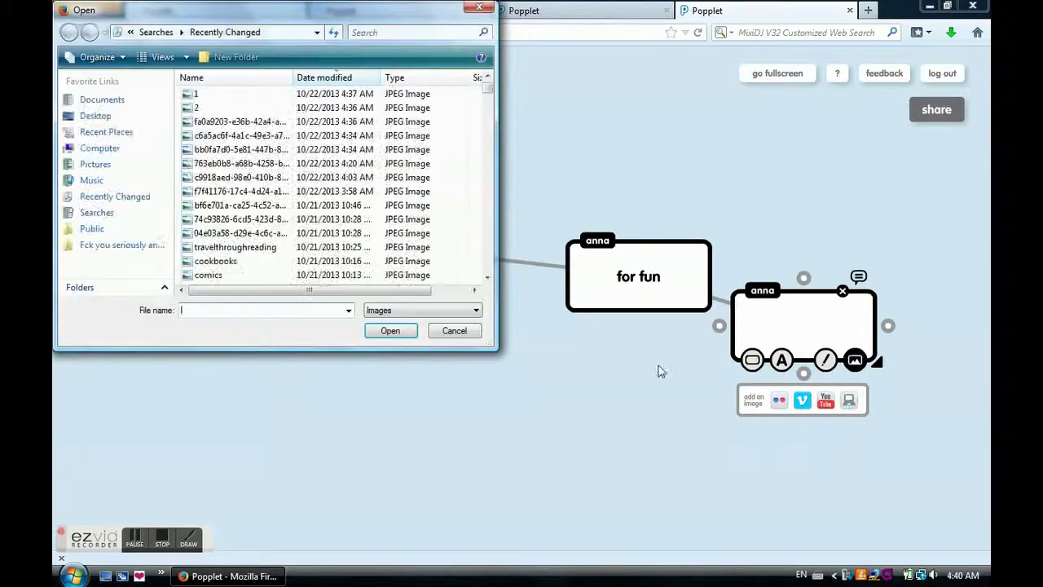
left_click(218, 275)
left_click(390, 331)
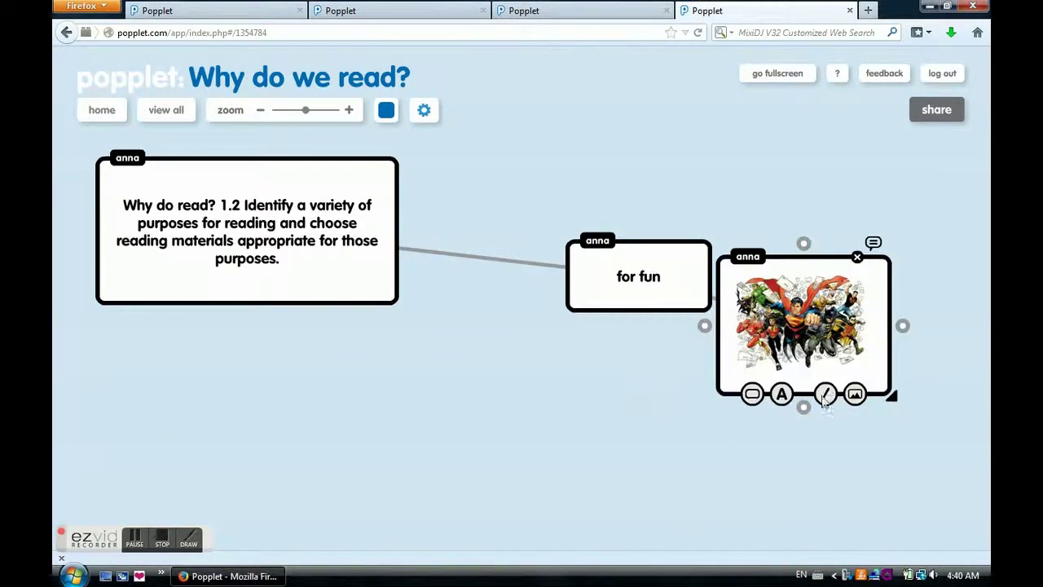
- Add the caption "e.g. comic books" below the image in the superhero popple
left_click(782, 396)
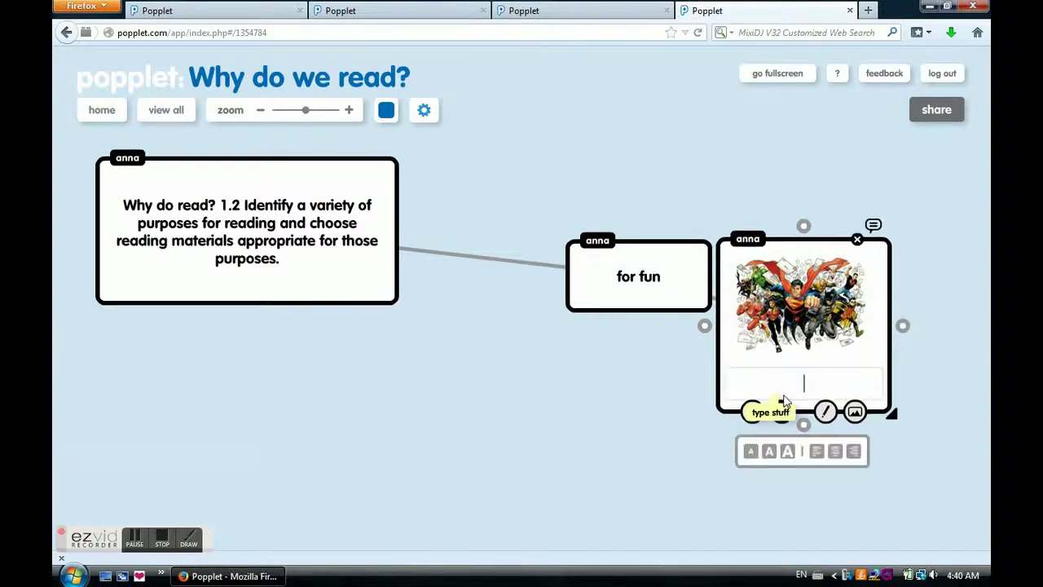
type("e.g. comi")
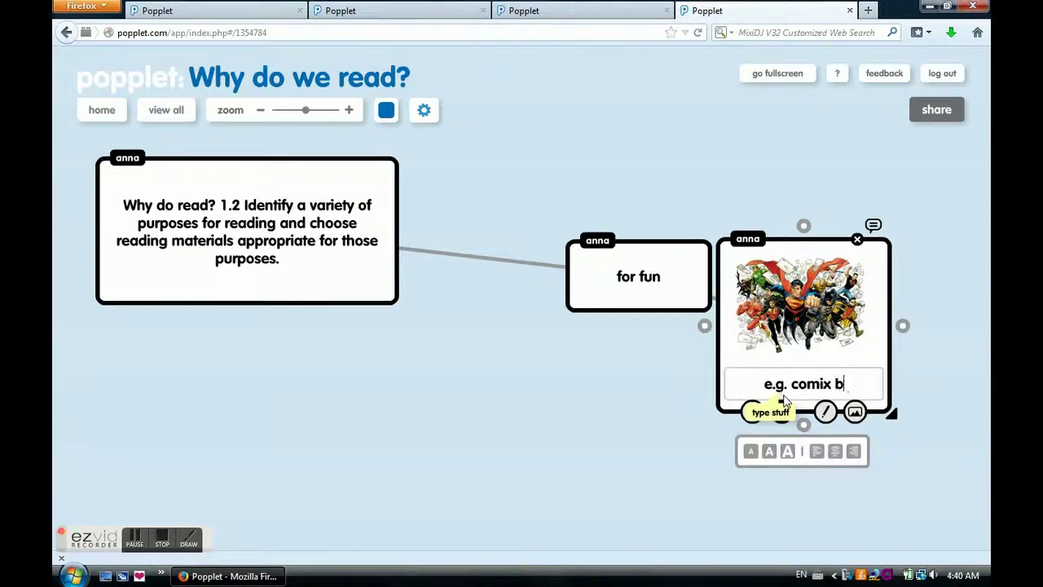
type("c books")
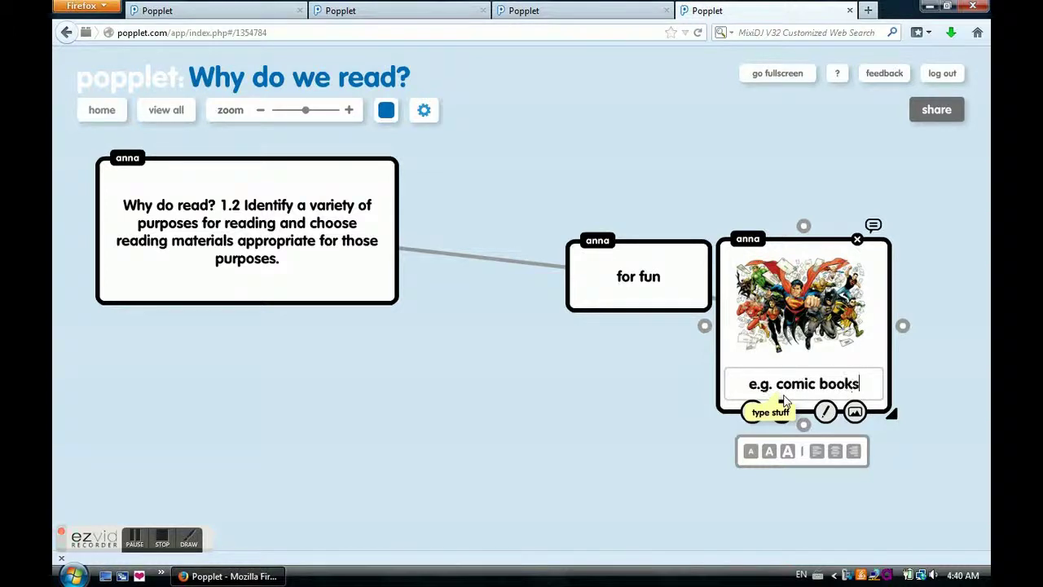
left_click(892, 424)
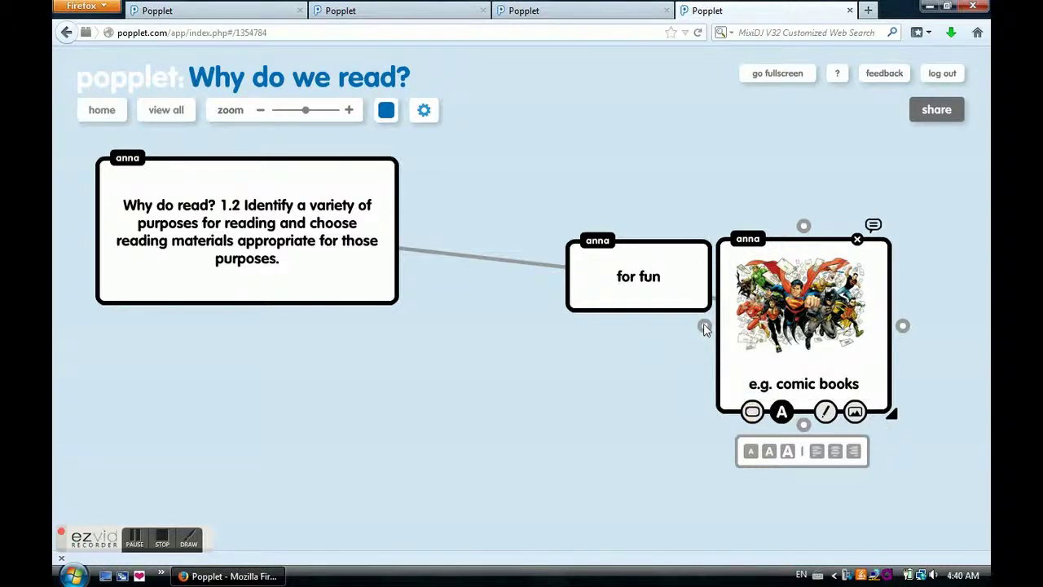
- Add a popple connected to the comic books popple, below "for fun", with the text "E.g. joke books"
left_click_drag(691, 345, 629, 397)
left_click(624, 393)
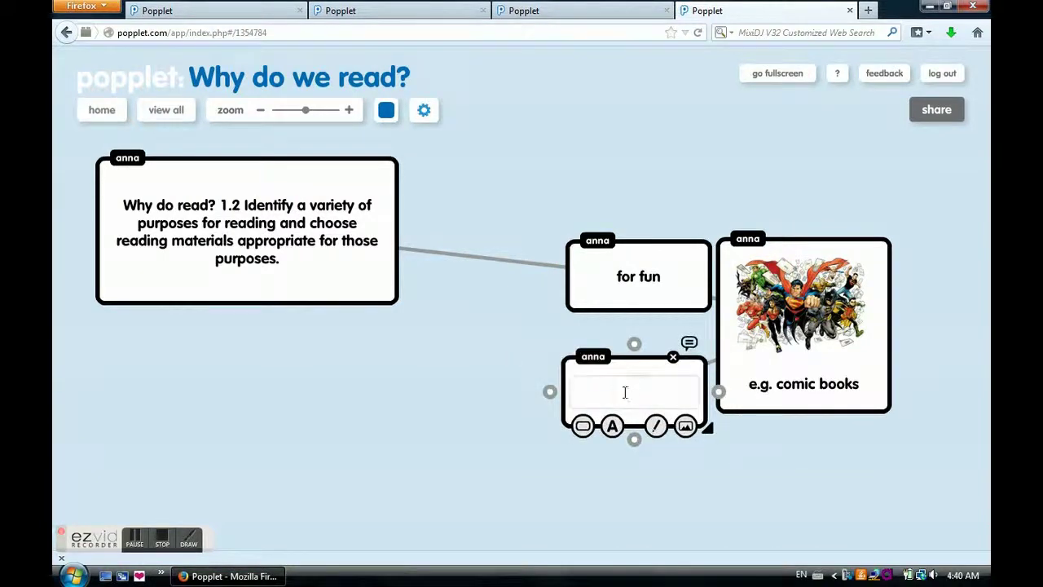
type("E.g. joke books")
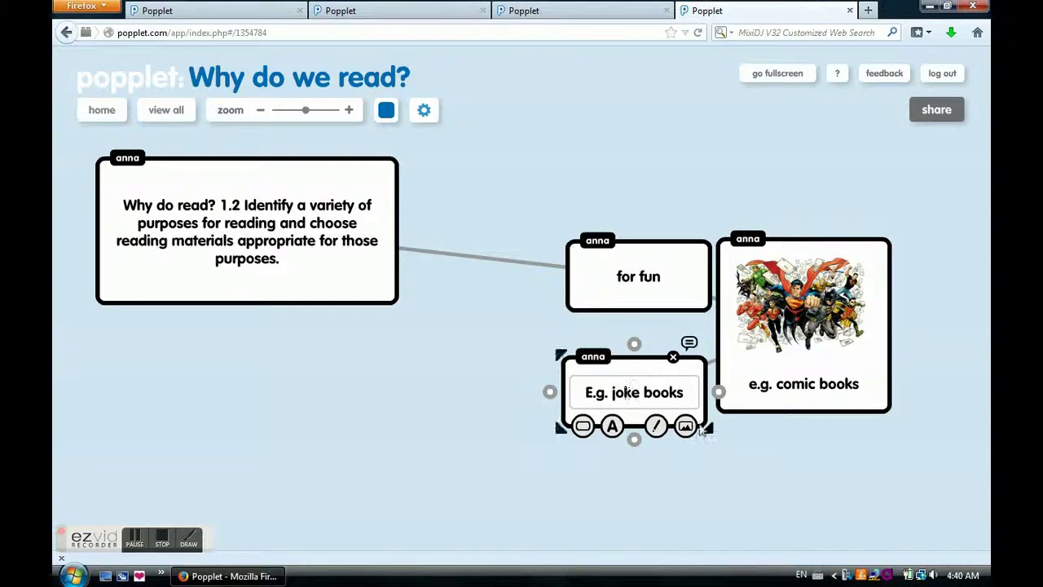
- Search YouTube for "joke books" and add the "Moshi Monsters Joke Book- Review" video to the "E.g. joke books" popple
left_click(686, 425)
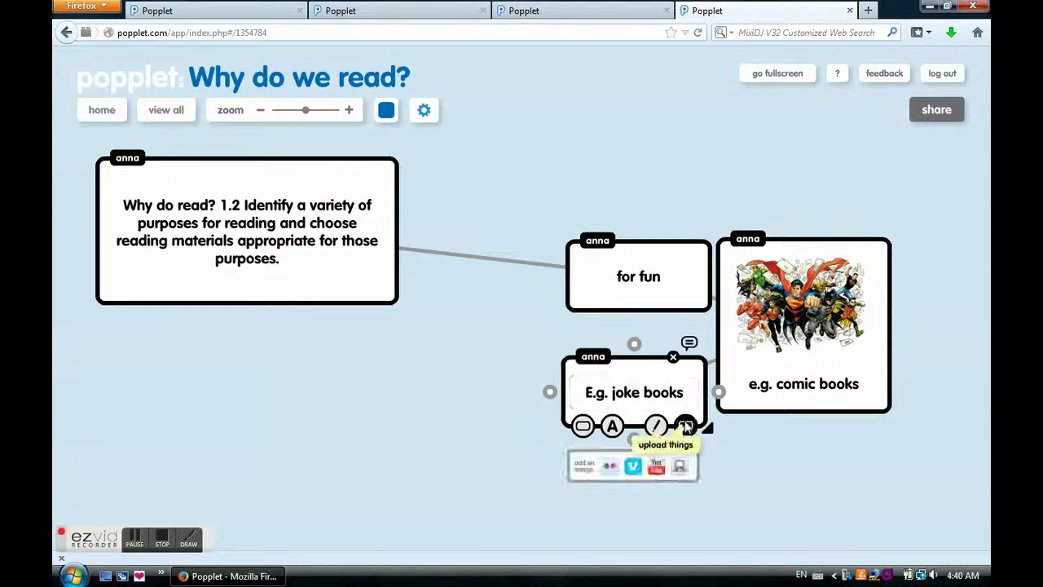
left_click(656, 468)
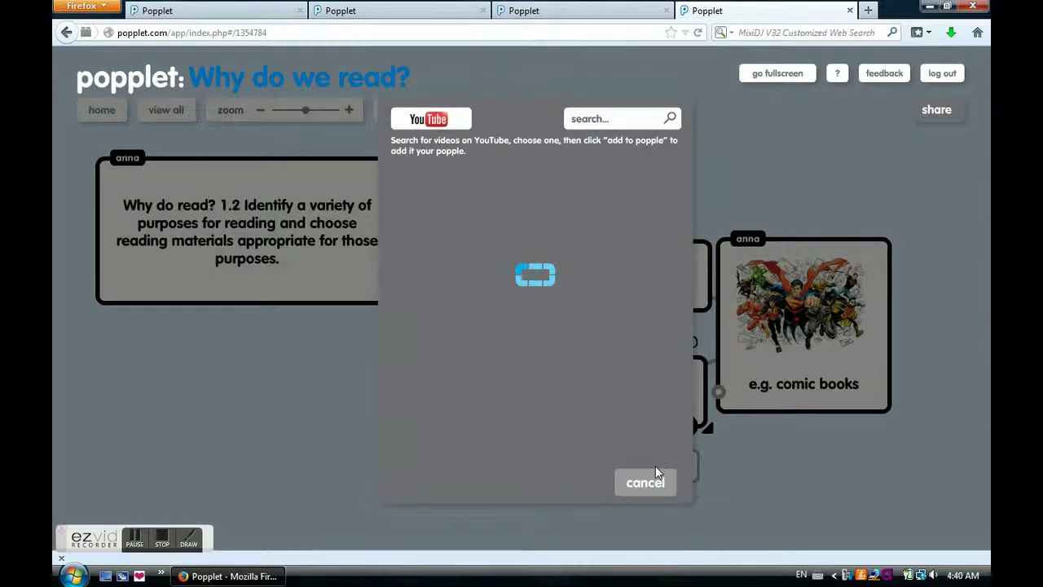
left_click(616, 119)
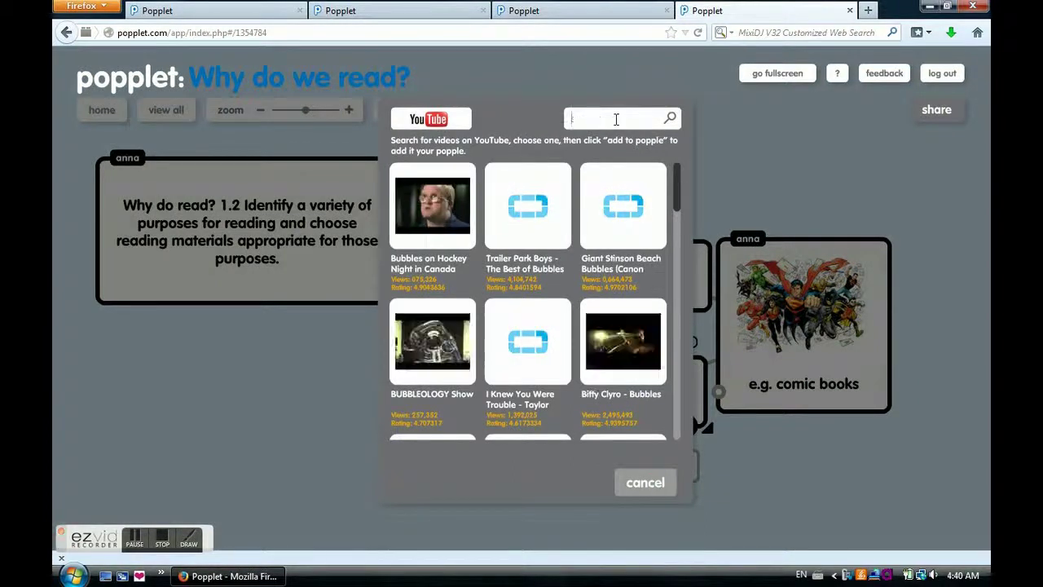
type("io")
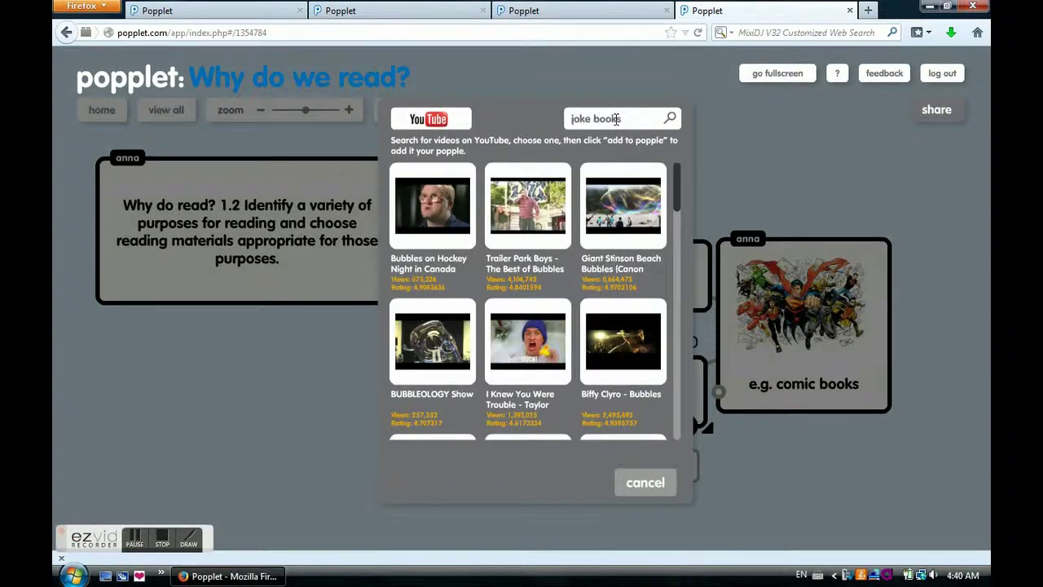
left_click(671, 118)
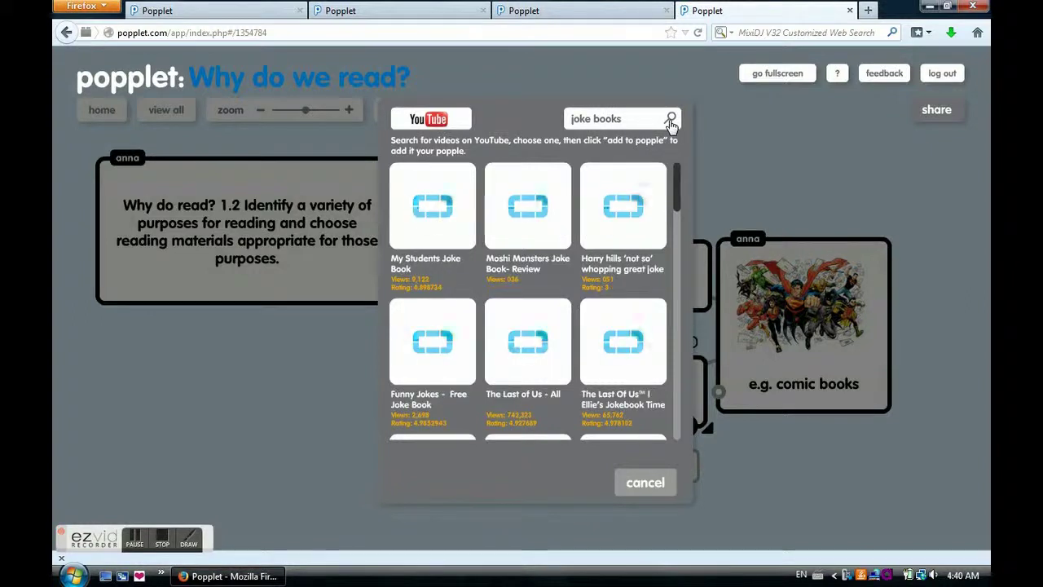
left_click(524, 207)
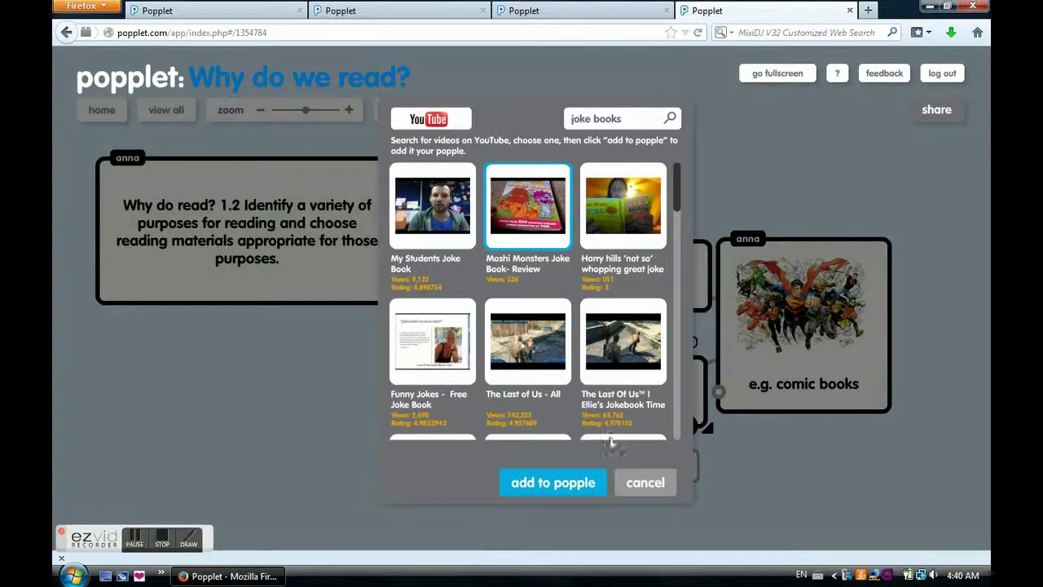
left_click(553, 483)
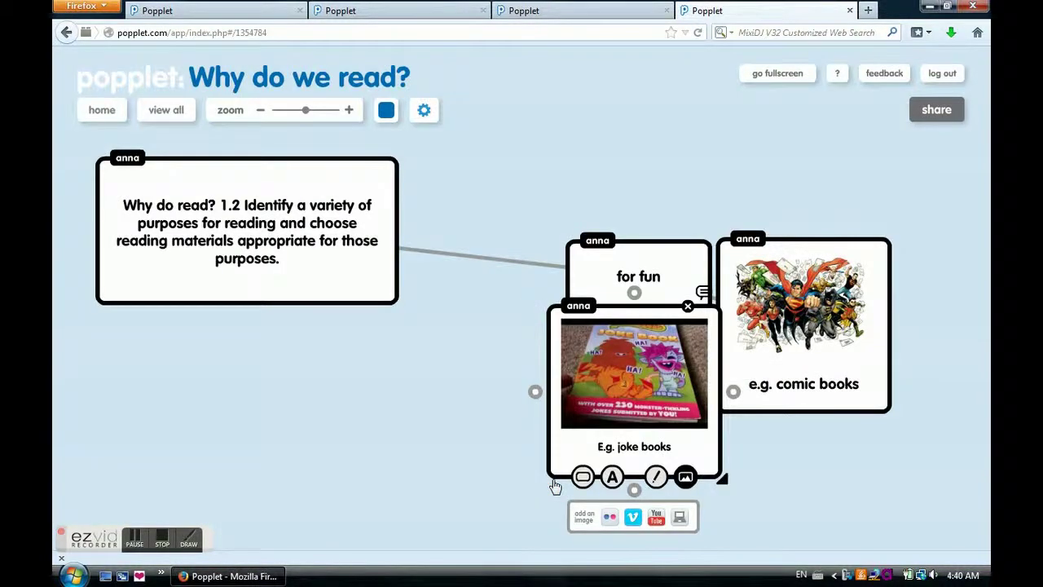
- Enlarge the joke books video popple and move it down and to the left, clear of the "for fun" popple
left_click_drag(740, 479, 752, 444)
left_click(657, 343)
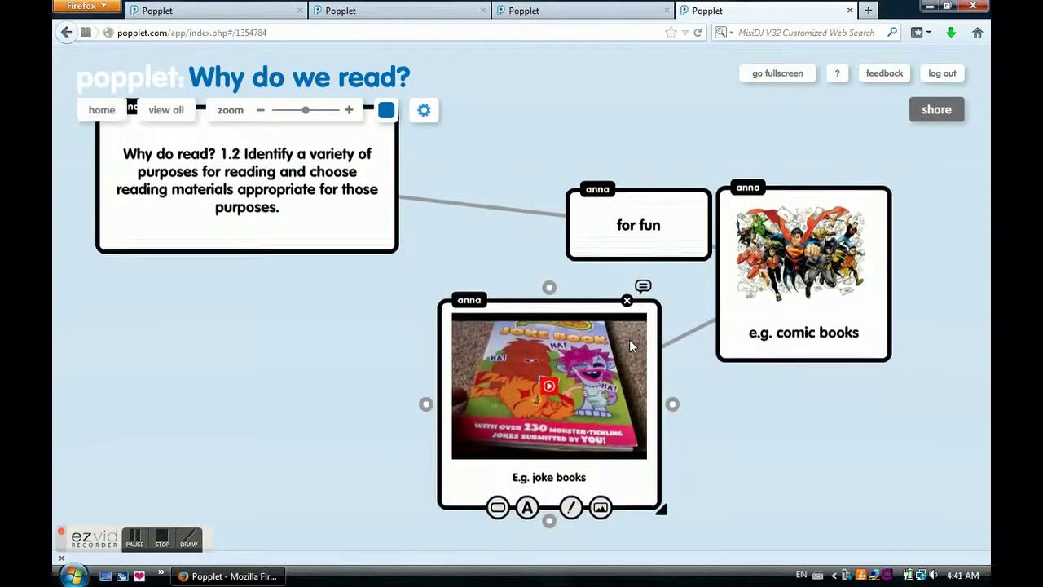
- View the comment area of the joke books popple and return to the main map without adding a comment
left_click(642, 284)
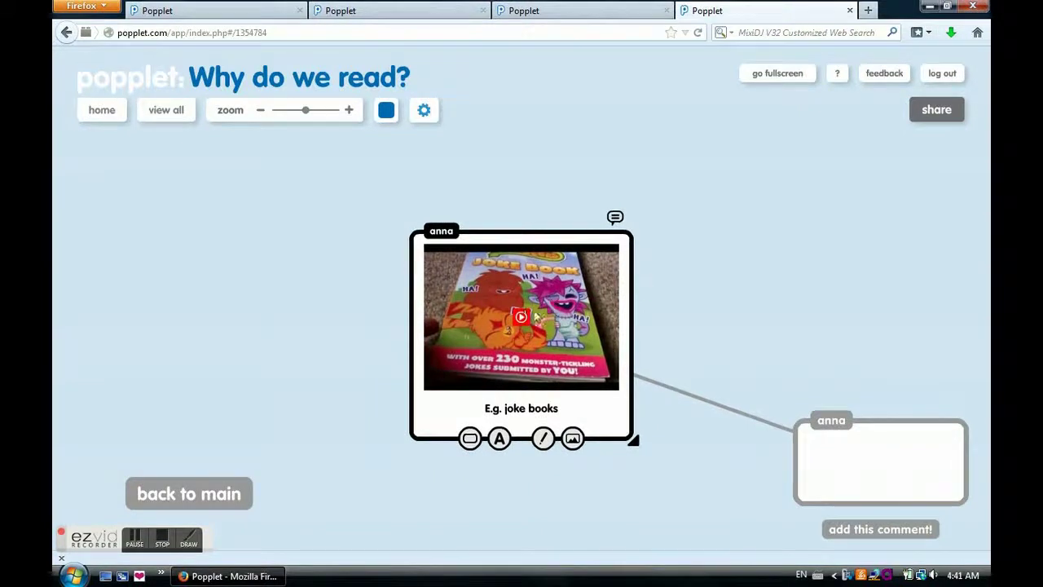
left_click(615, 218)
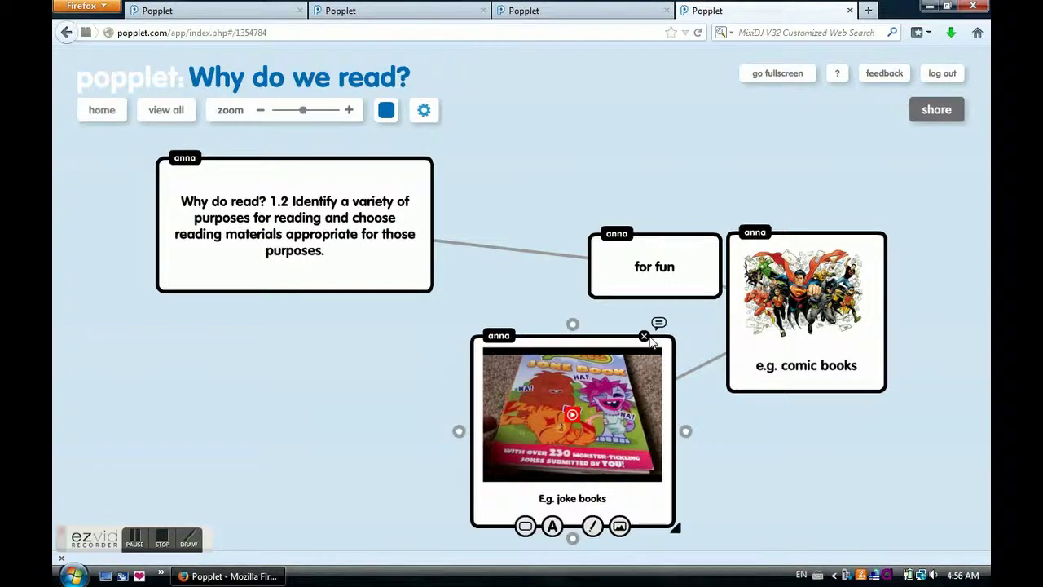
left_click(651, 342)
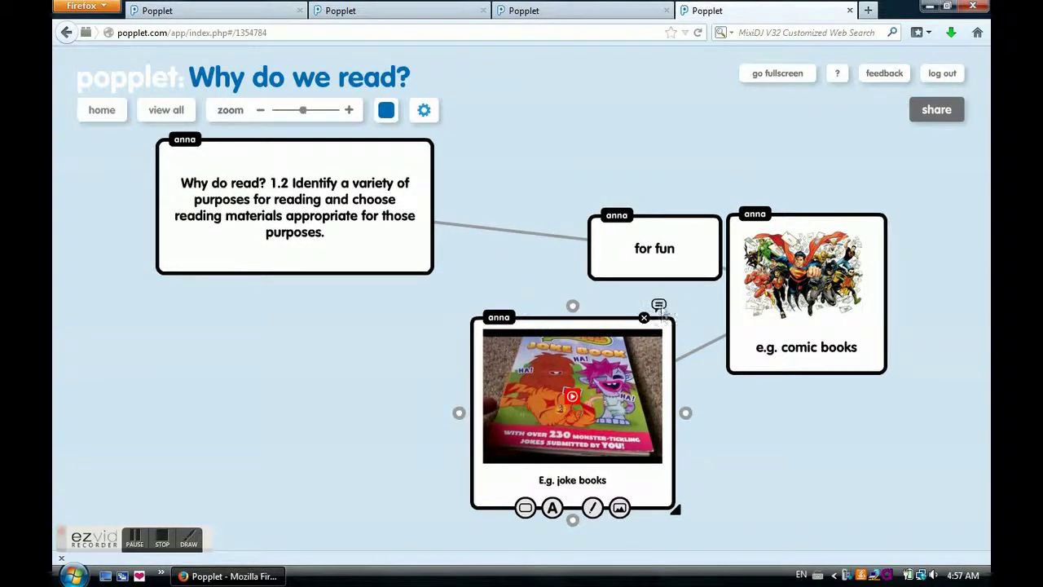
left_click(658, 306)
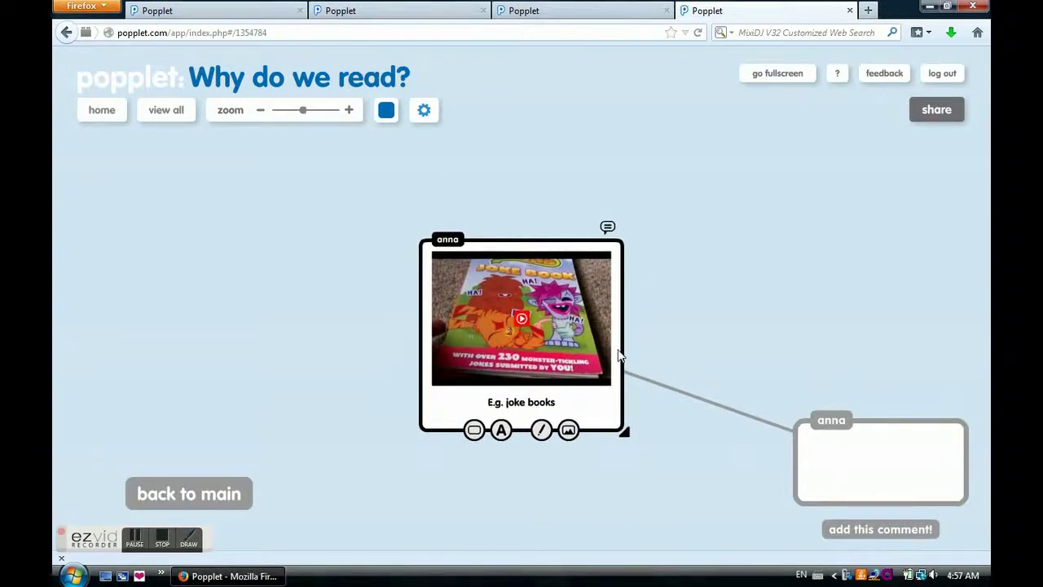
left_click(607, 227)
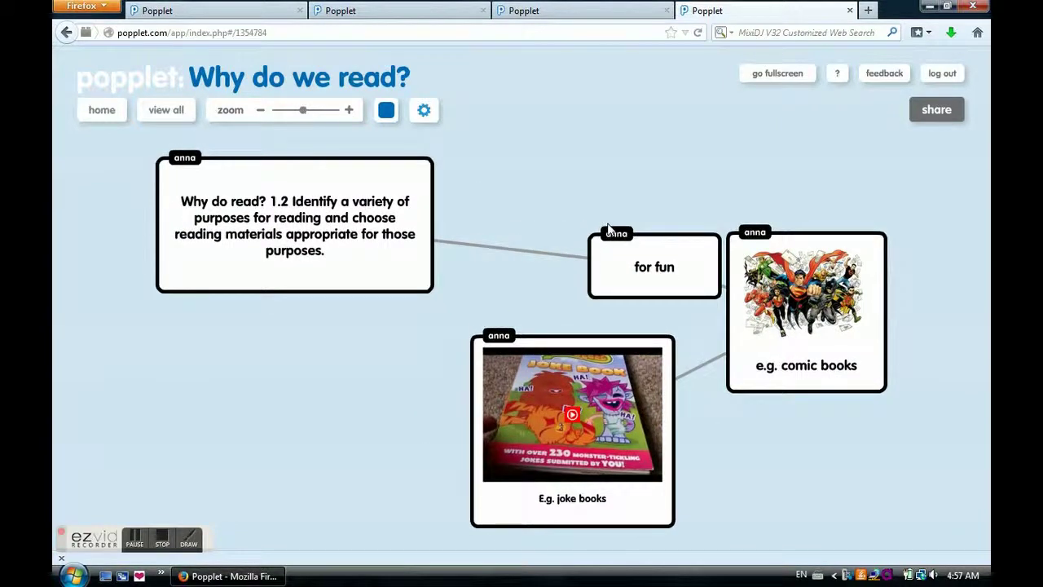
- Add a popple connected below the main question popple with the text "for information"
left_click(339, 295)
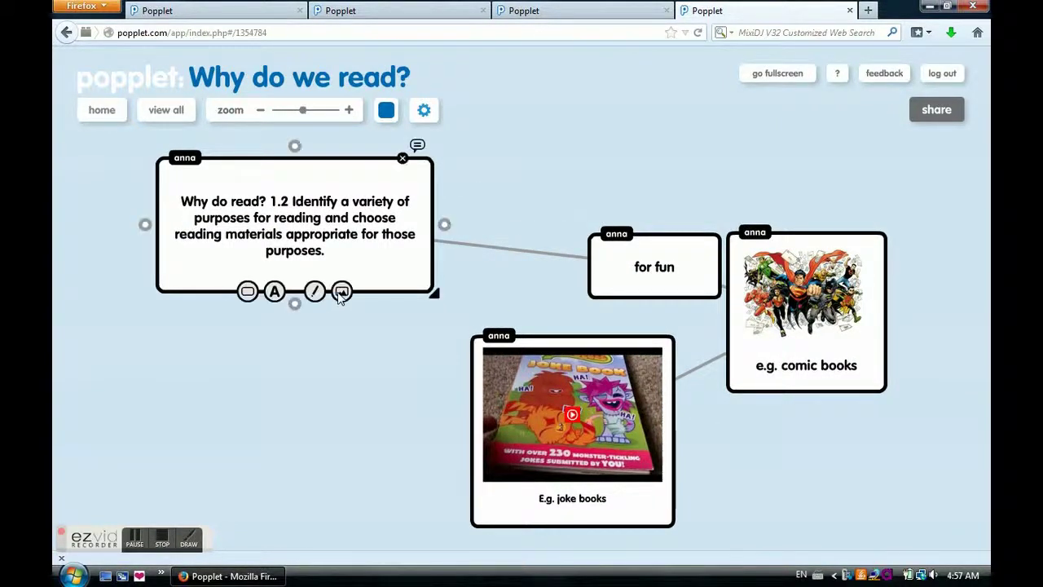
left_click_drag(295, 303, 306, 407)
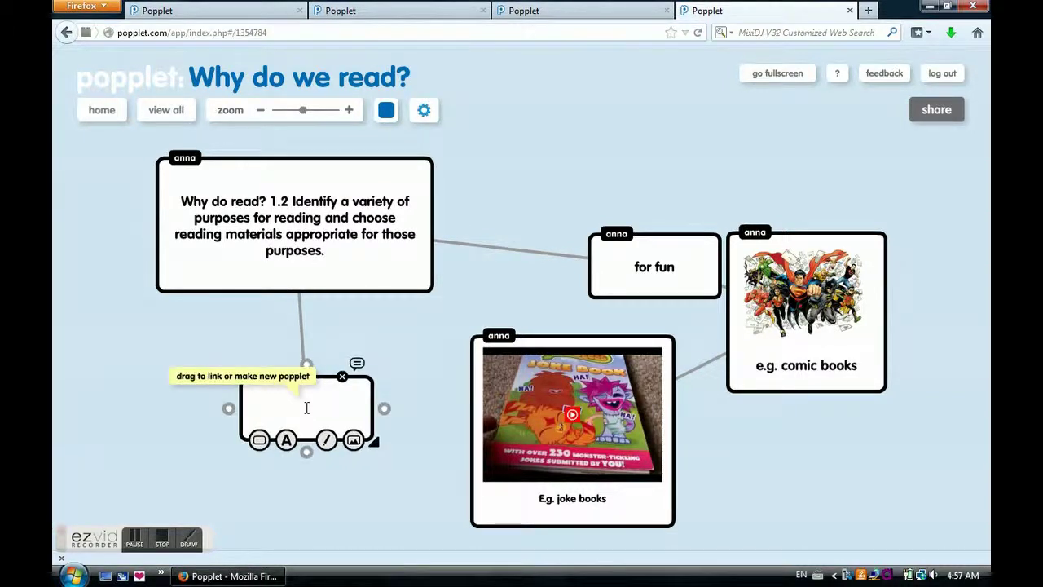
left_click(306, 408)
type("for information")
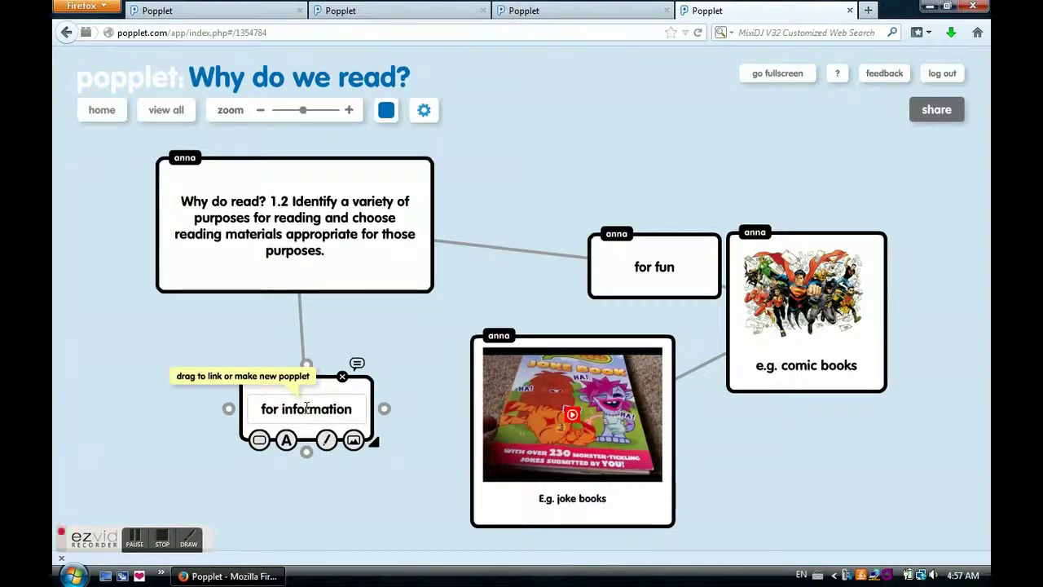
left_click(349, 517)
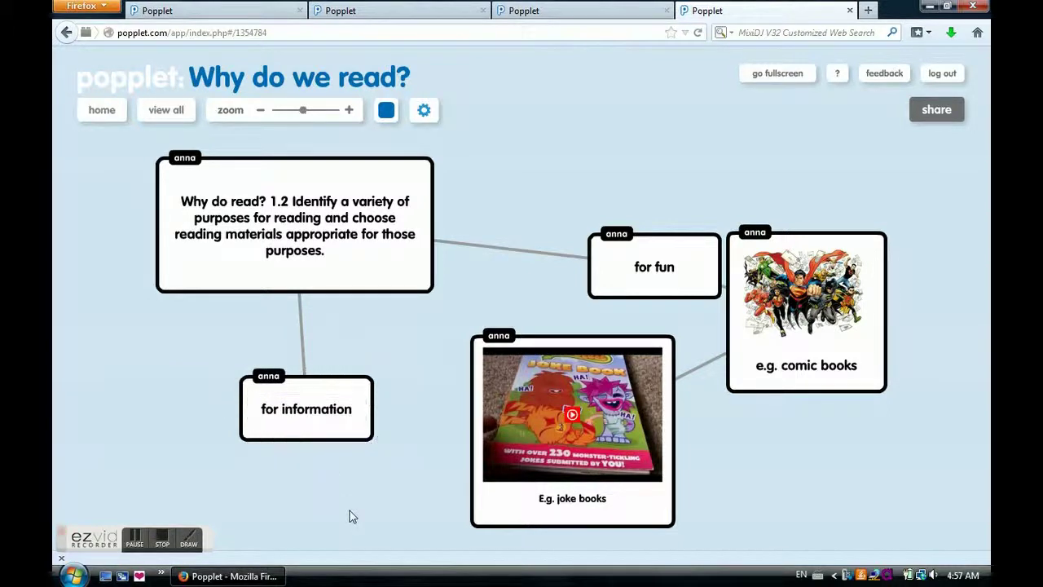
- Delete the "for information" popple
left_click(355, 382)
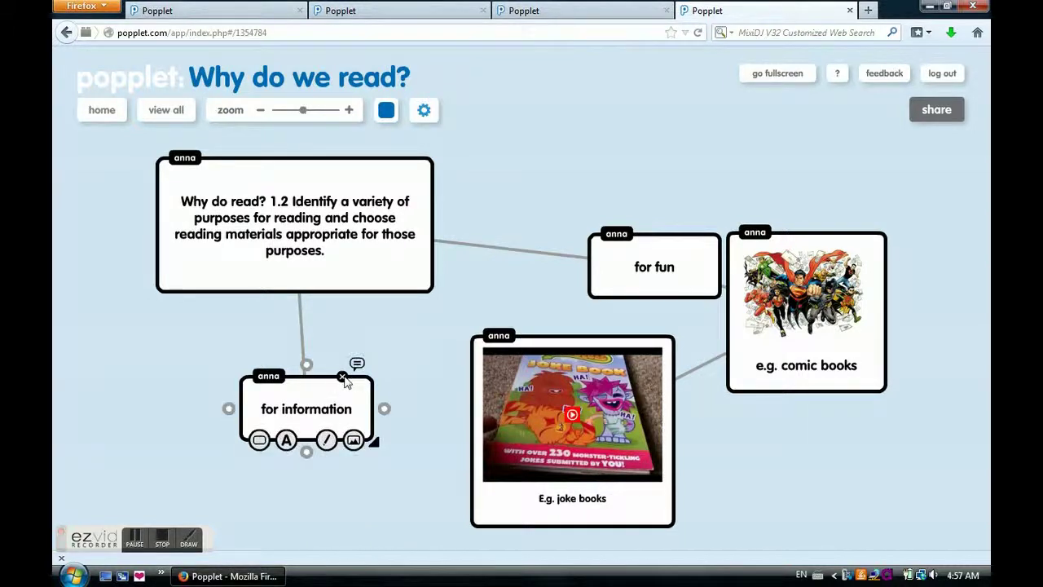
left_click(343, 377)
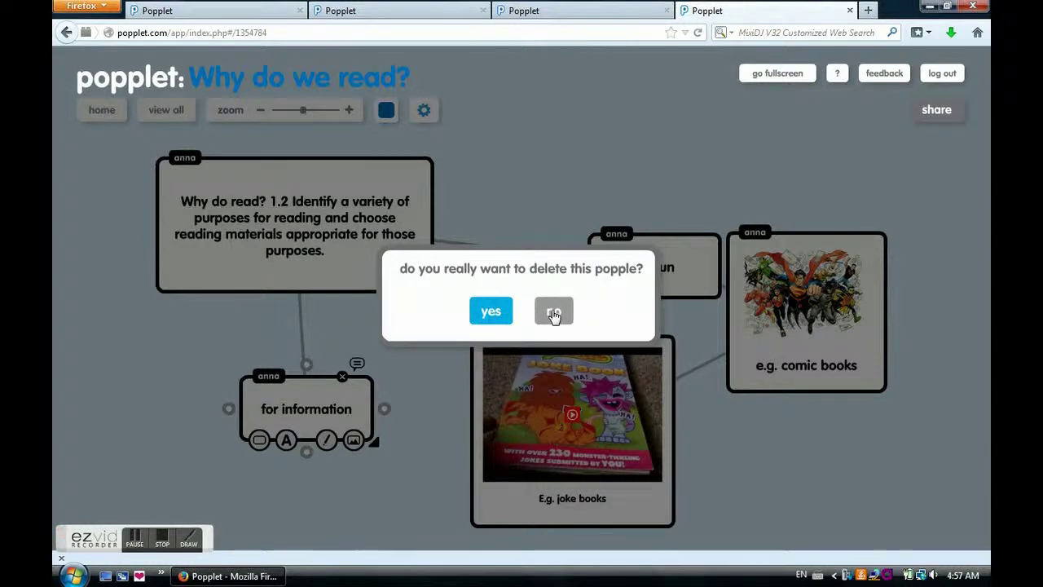
left_click(491, 313)
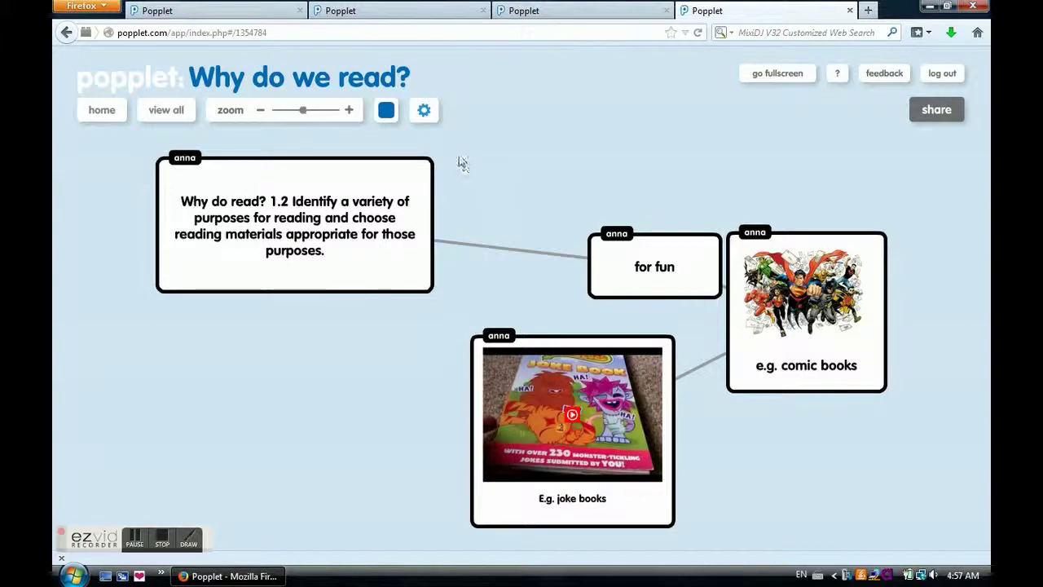
- Record a presentation in presentation mode, ordered main question, "for fun", comic books, joke books, and launch it
left_click(424, 109)
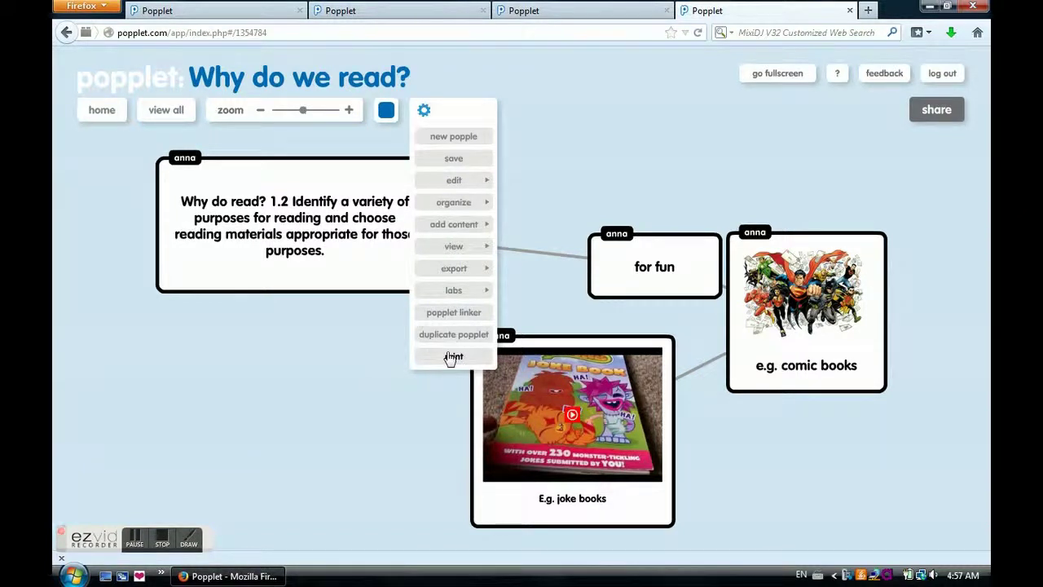
mouse_move(470, 247)
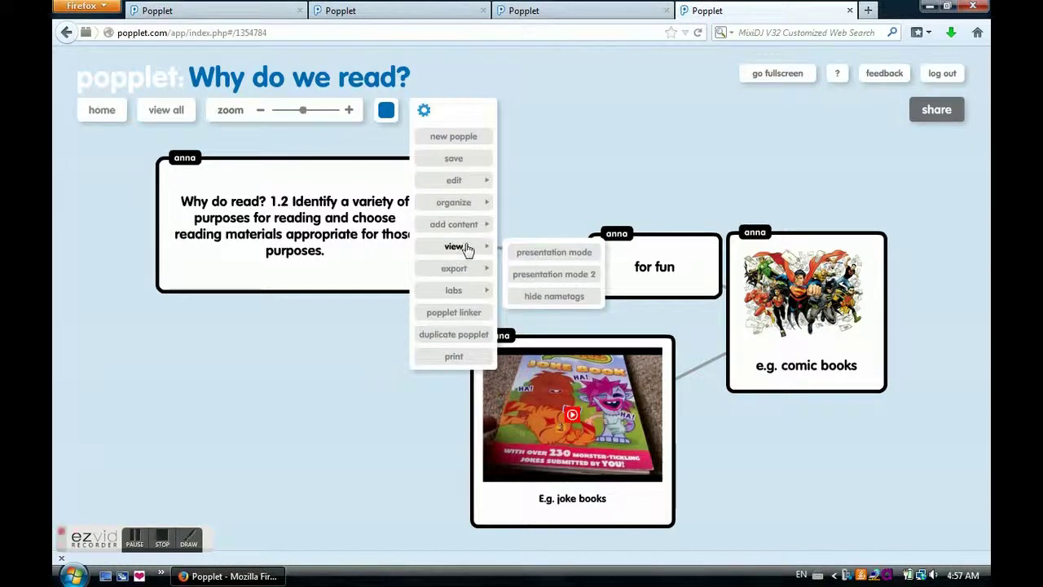
left_click(538, 254)
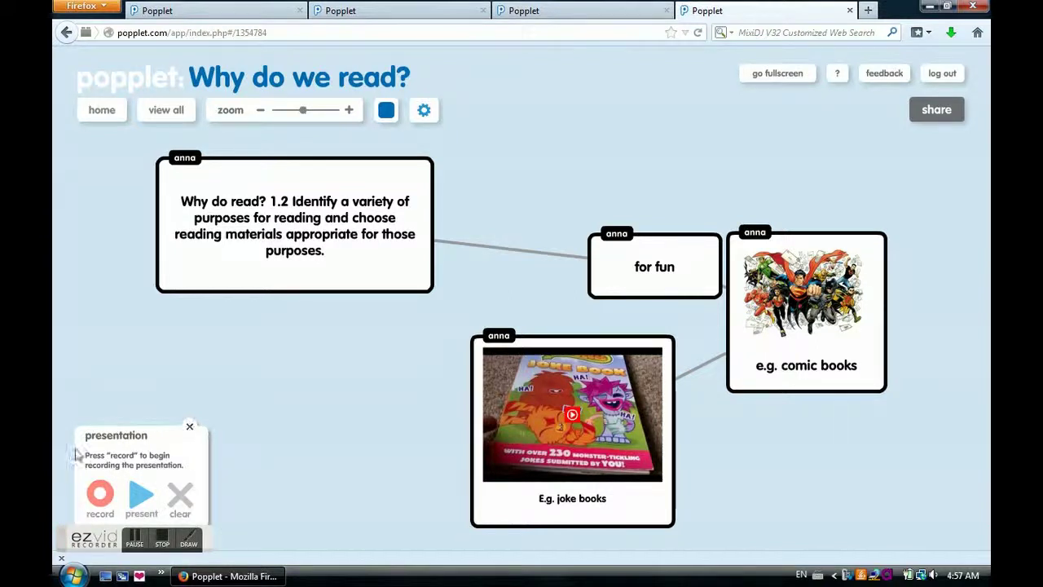
left_click(101, 497)
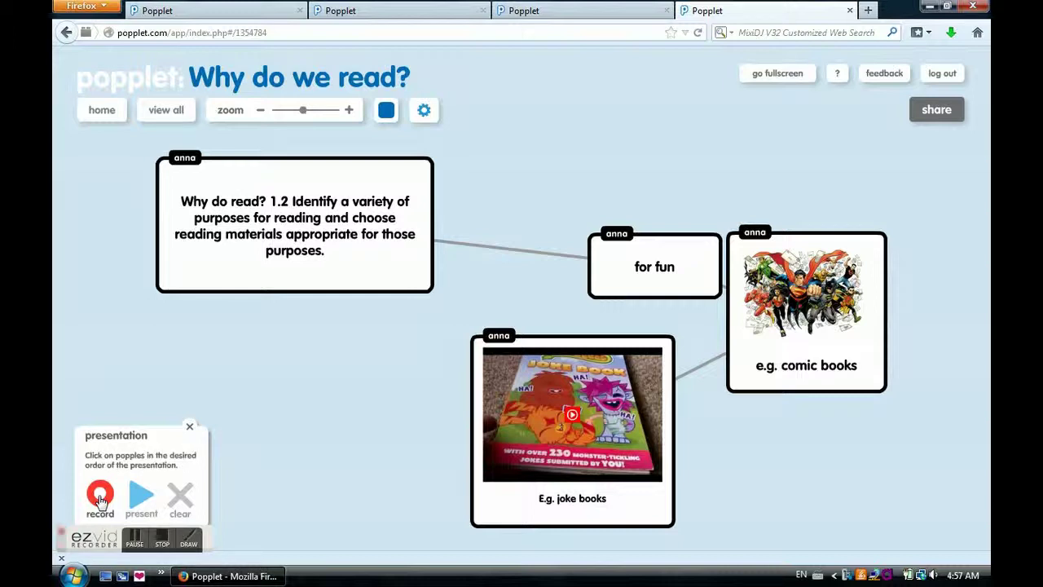
left_click(315, 200)
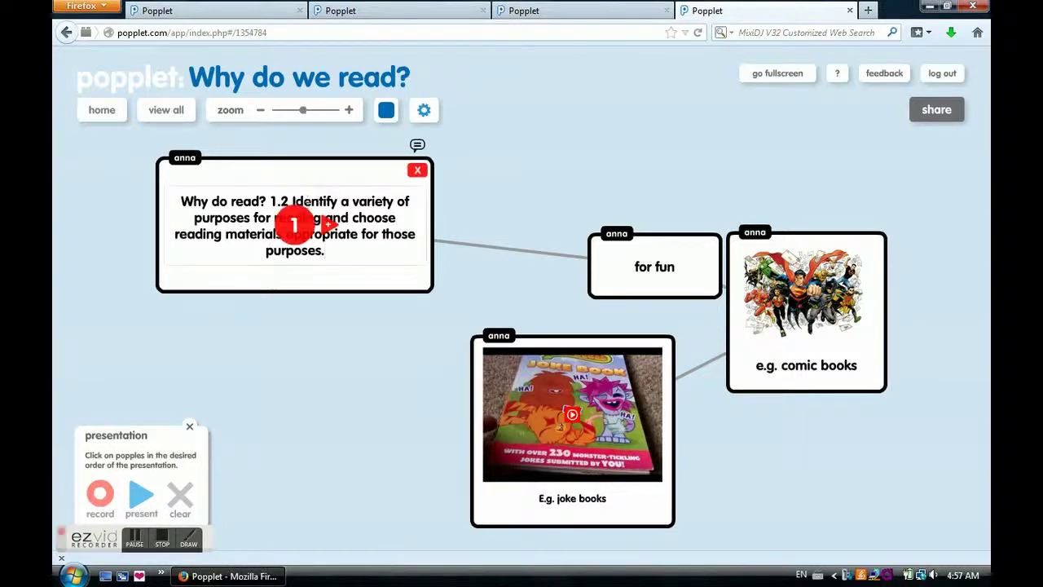
left_click(668, 267)
left_click(818, 320)
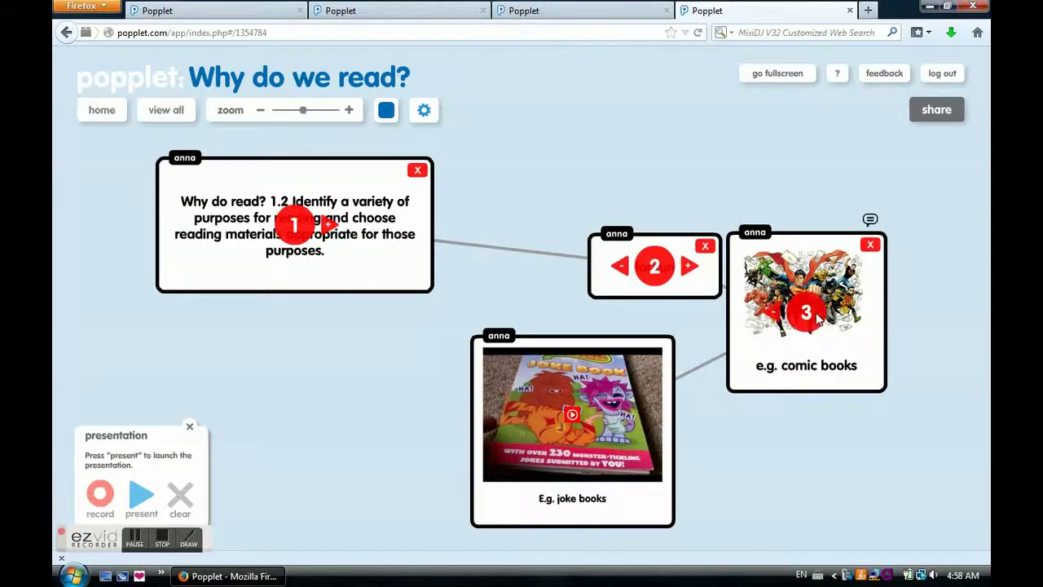
left_click(577, 415)
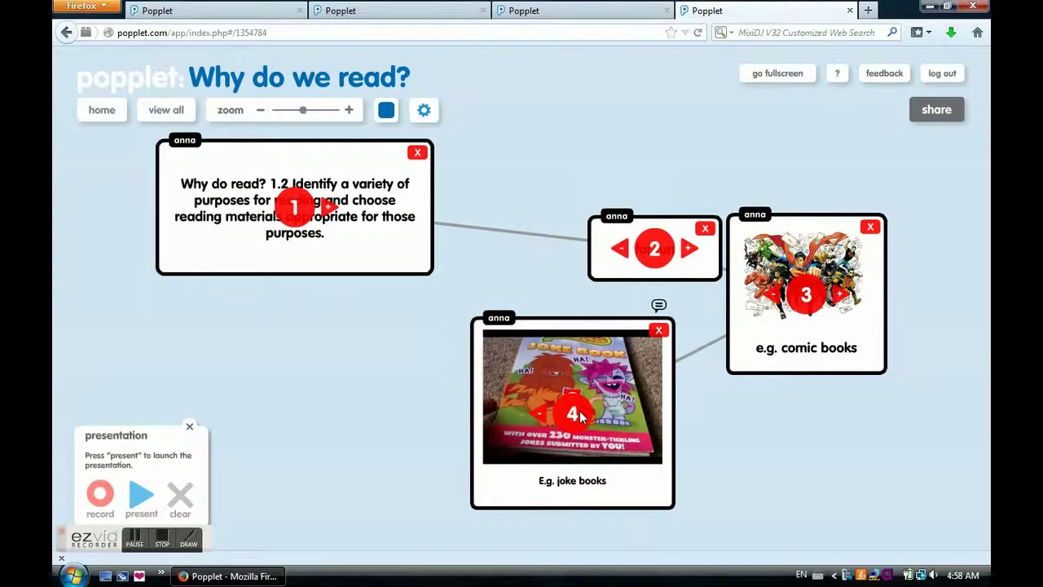
left_click(140, 492)
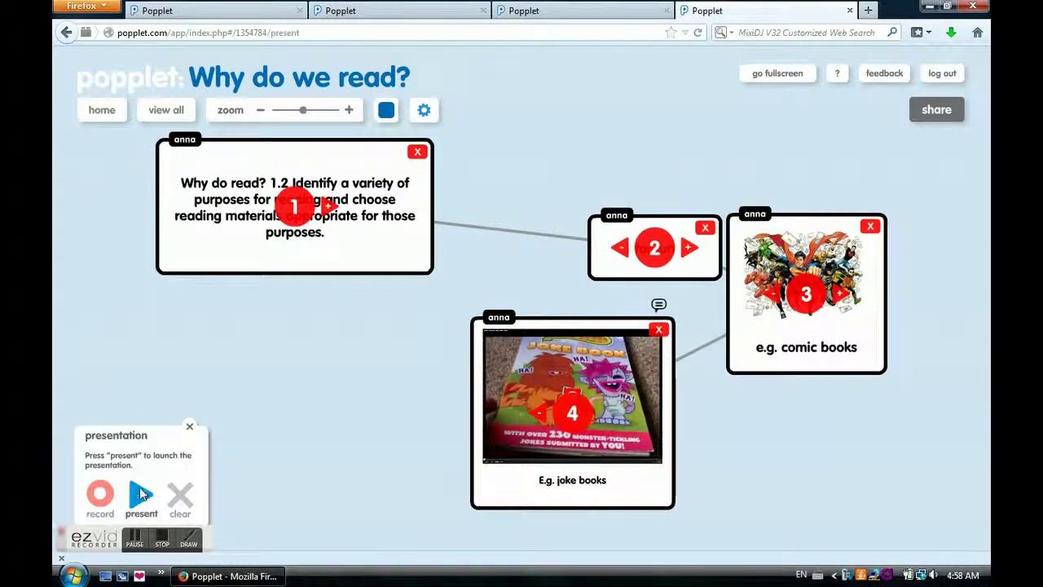